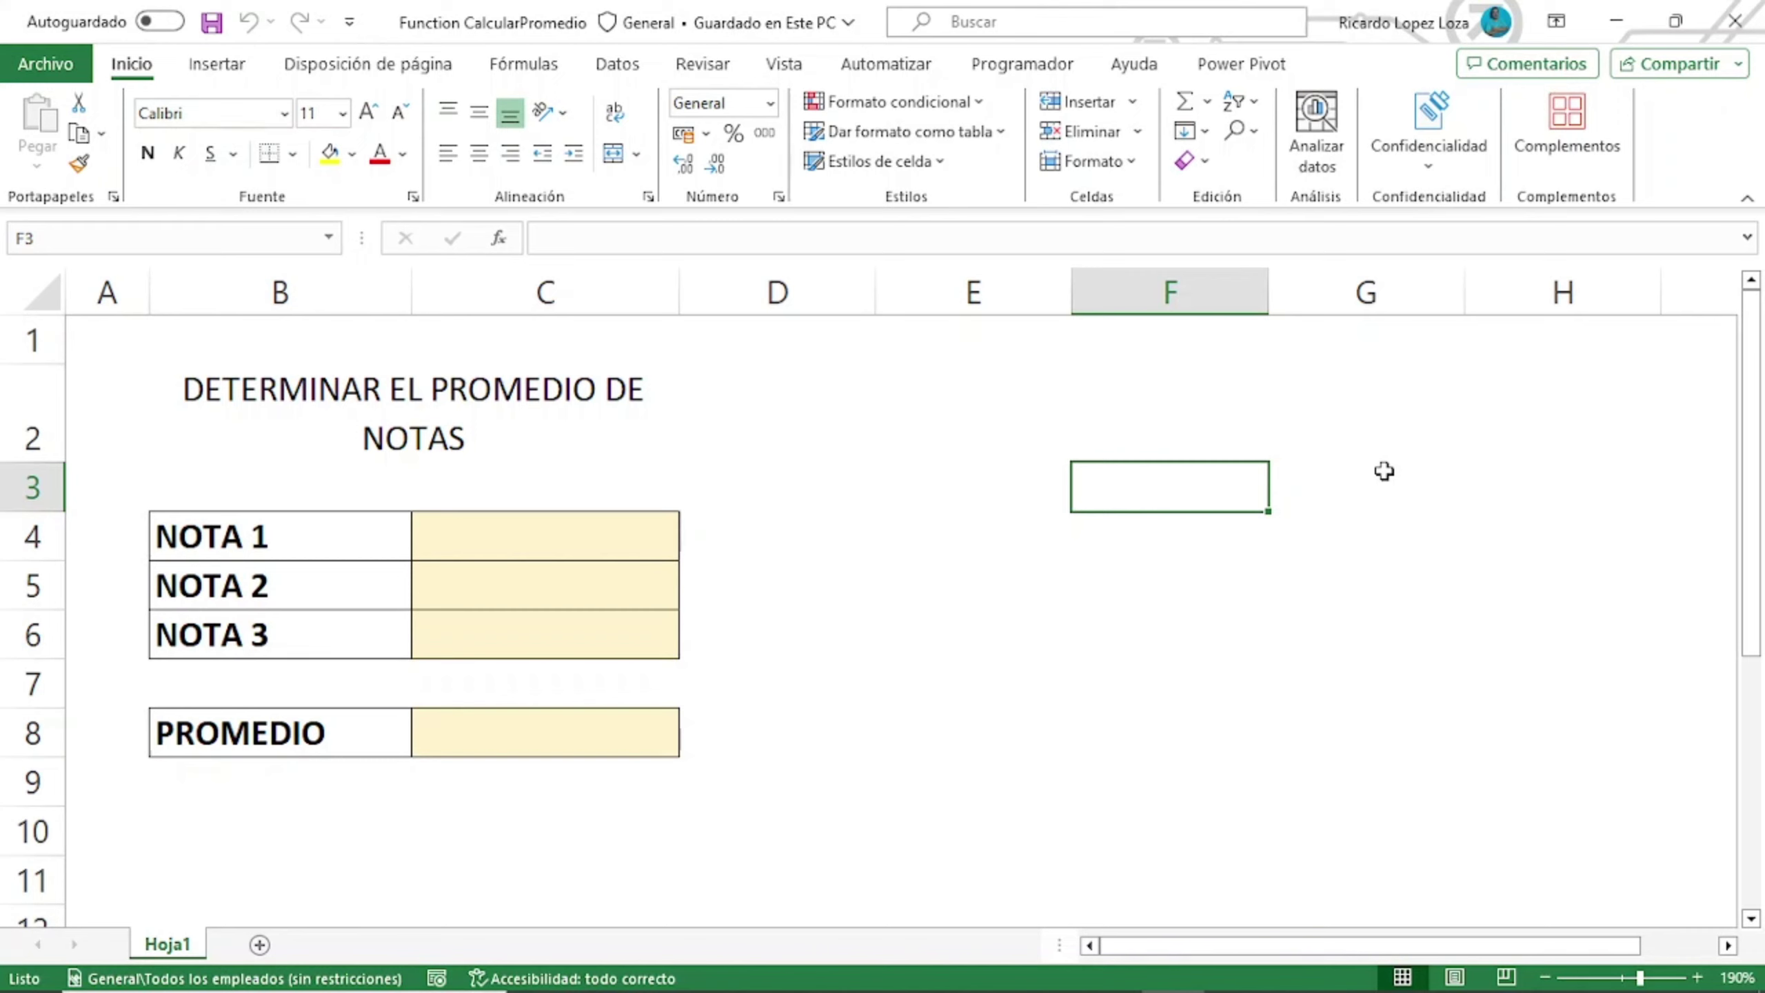
Show the Programador developer tools over the grade-average sheet.
click(862, 532)
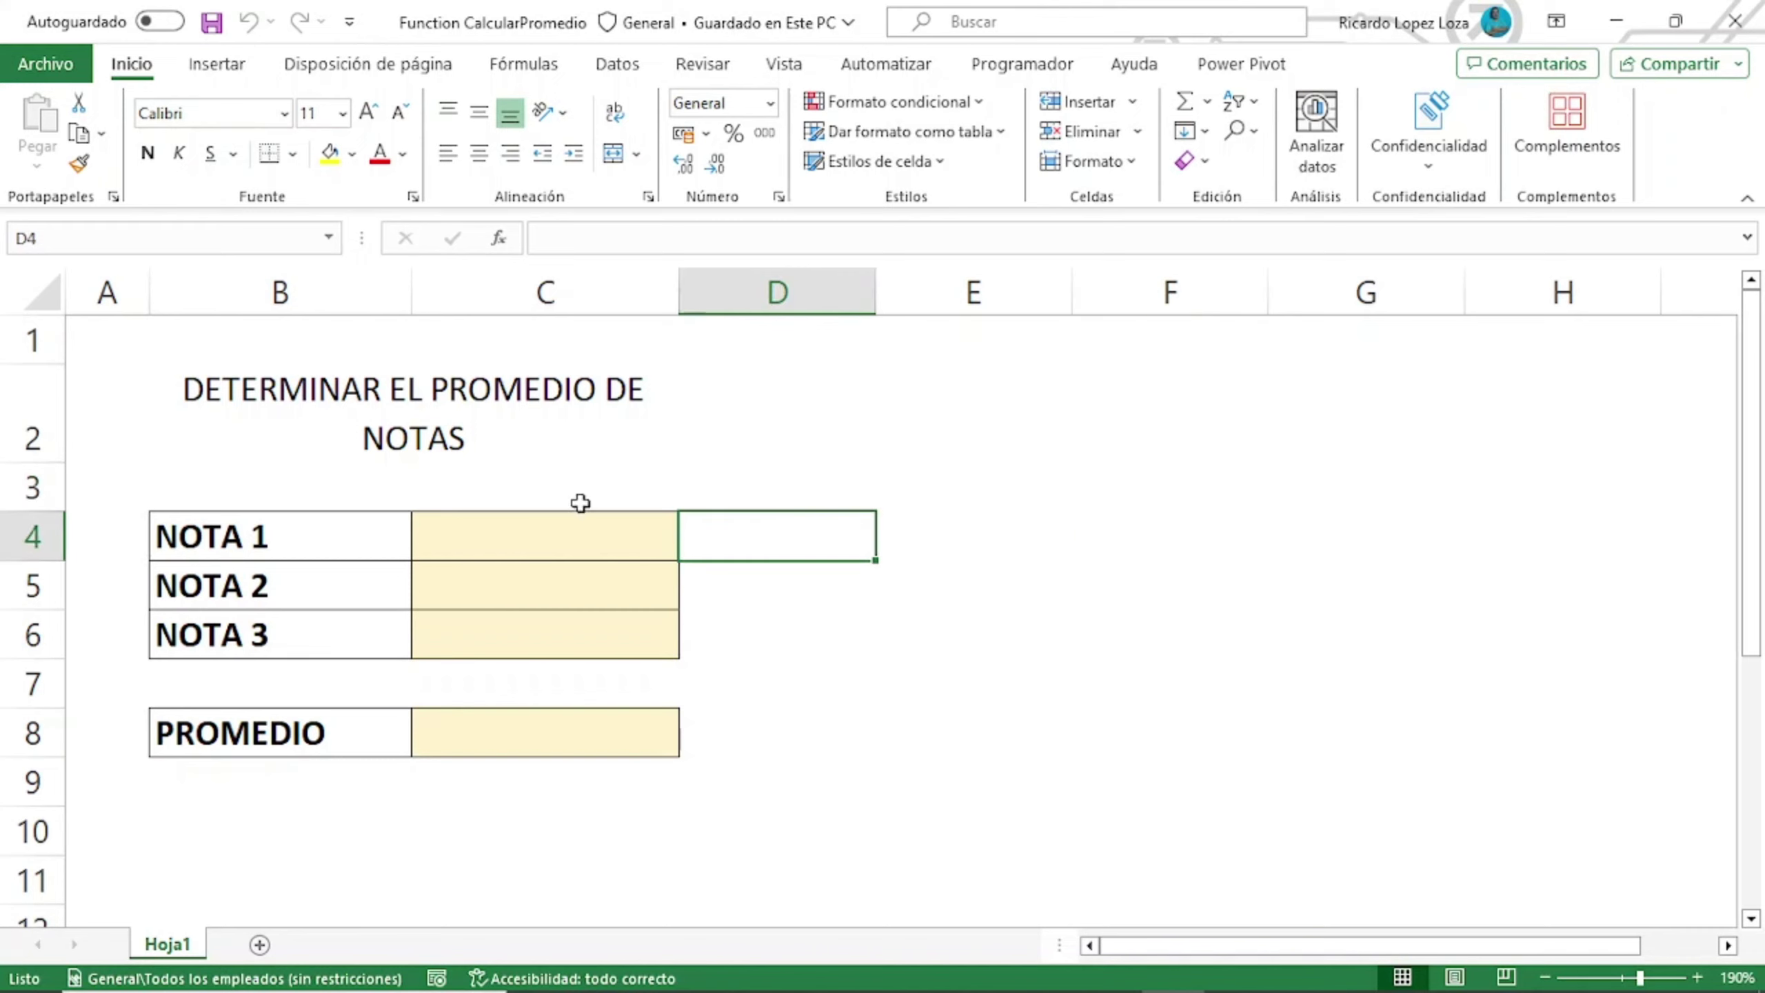
click(1062, 566)
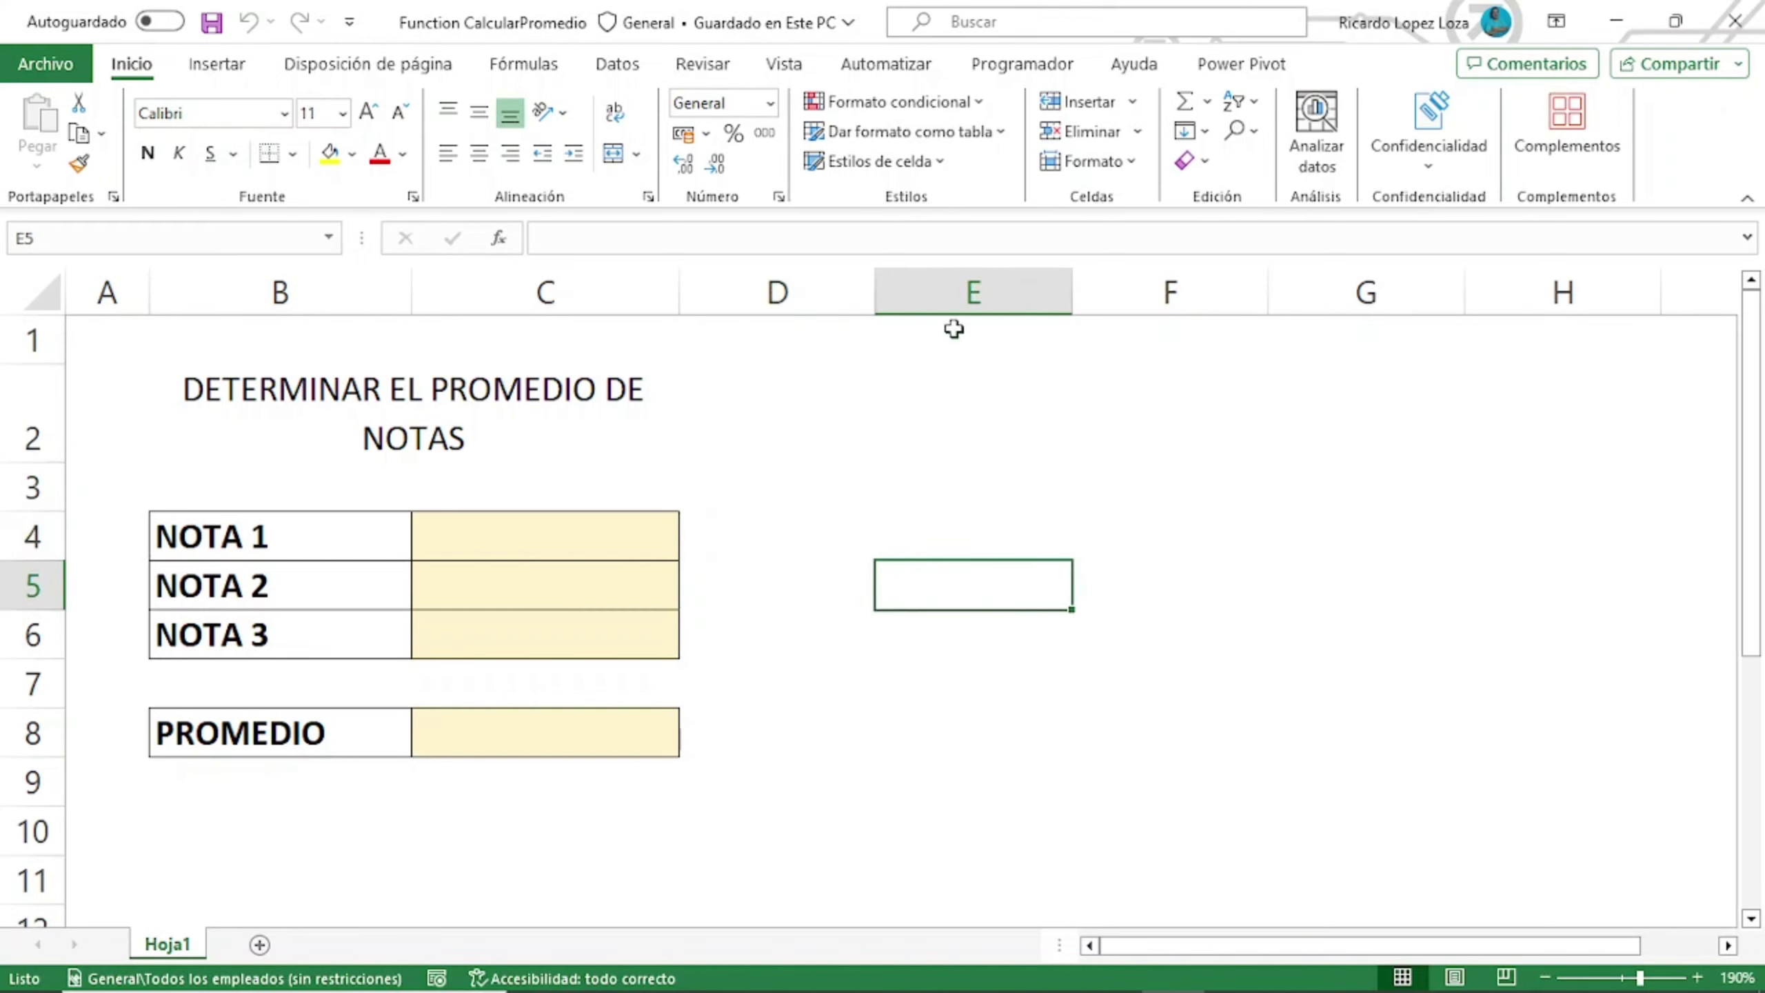
click(1043, 67)
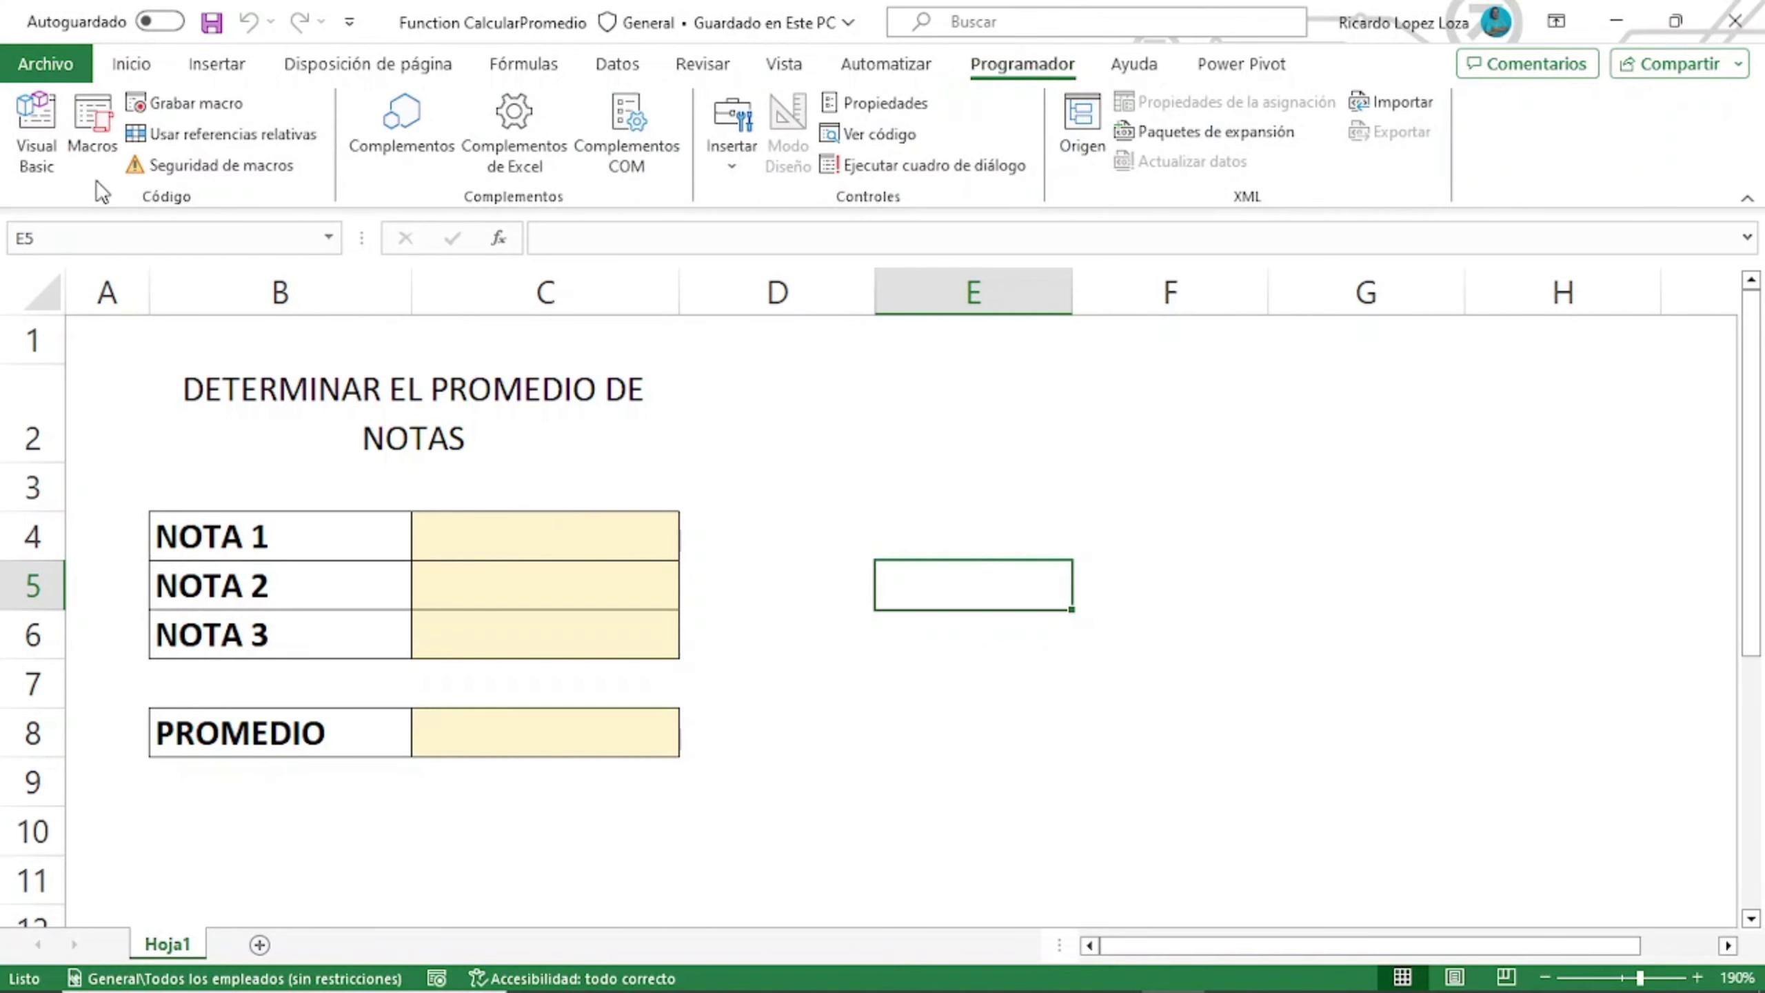
Open the VBA editor and insert a new code module (Módulo1).
click(36, 140)
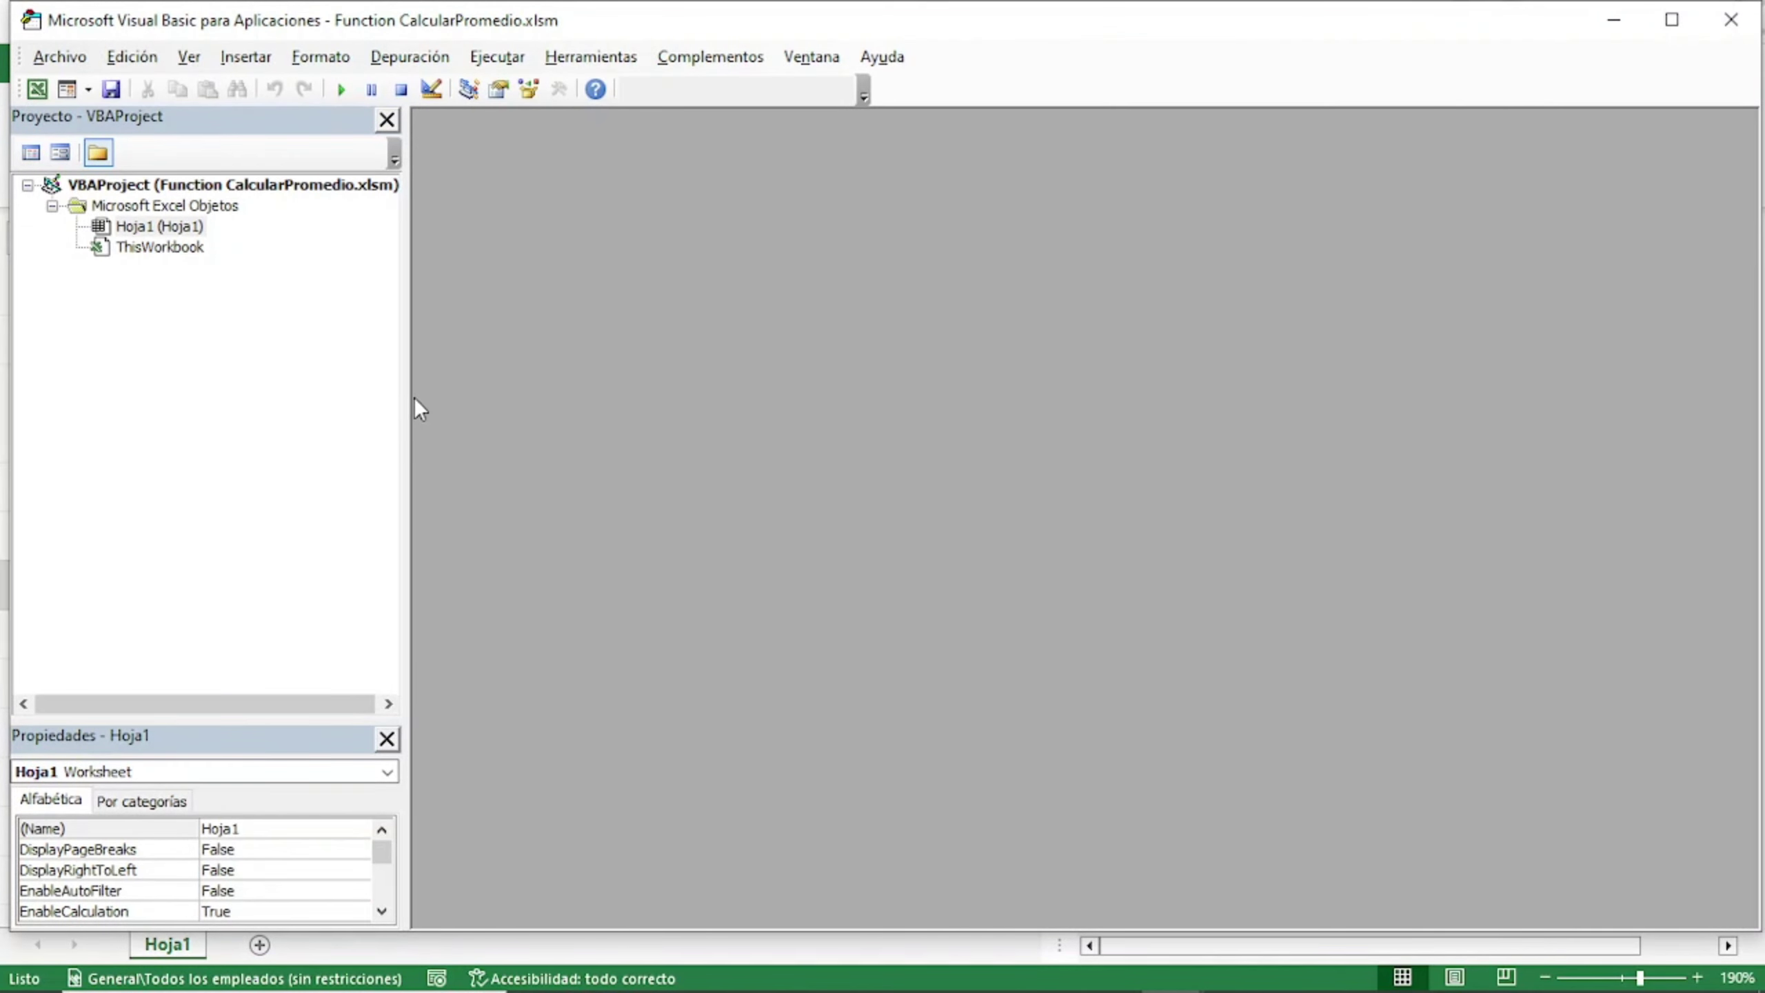
click(259, 64)
click(279, 142)
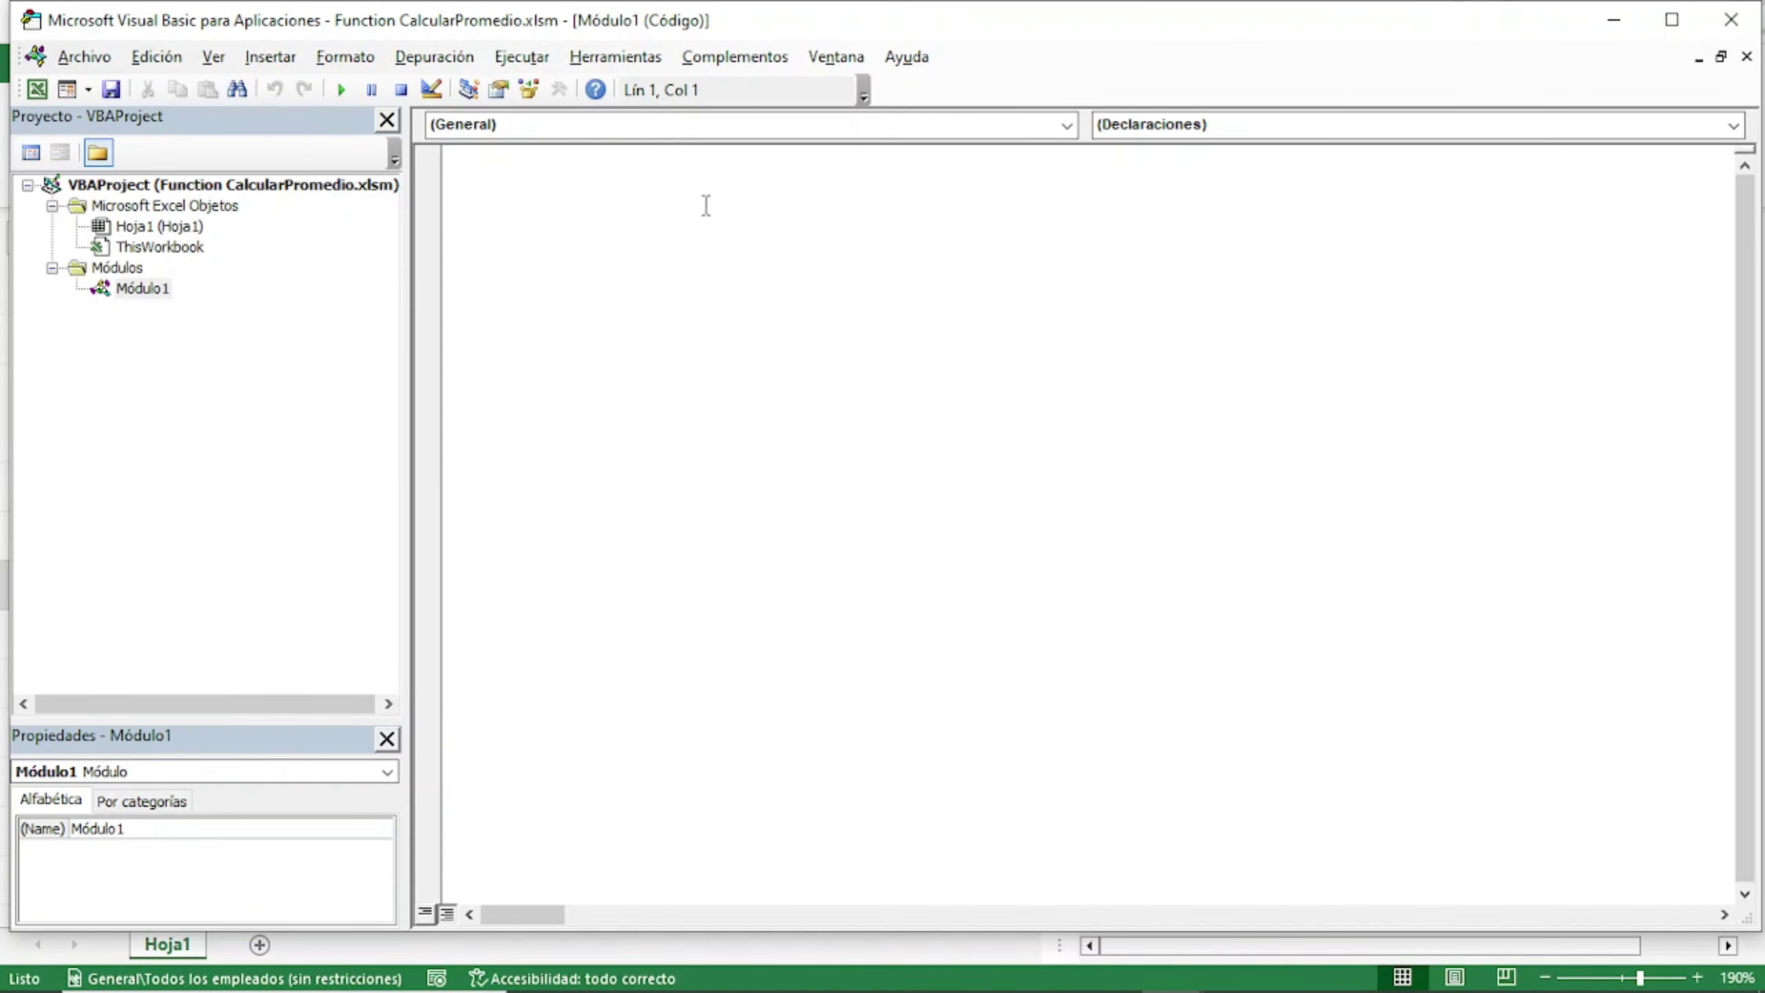
Begin declaring Function CalcularPromedio with ByVal nota1 and nota2 As Integer.
text(F)
text(unction)
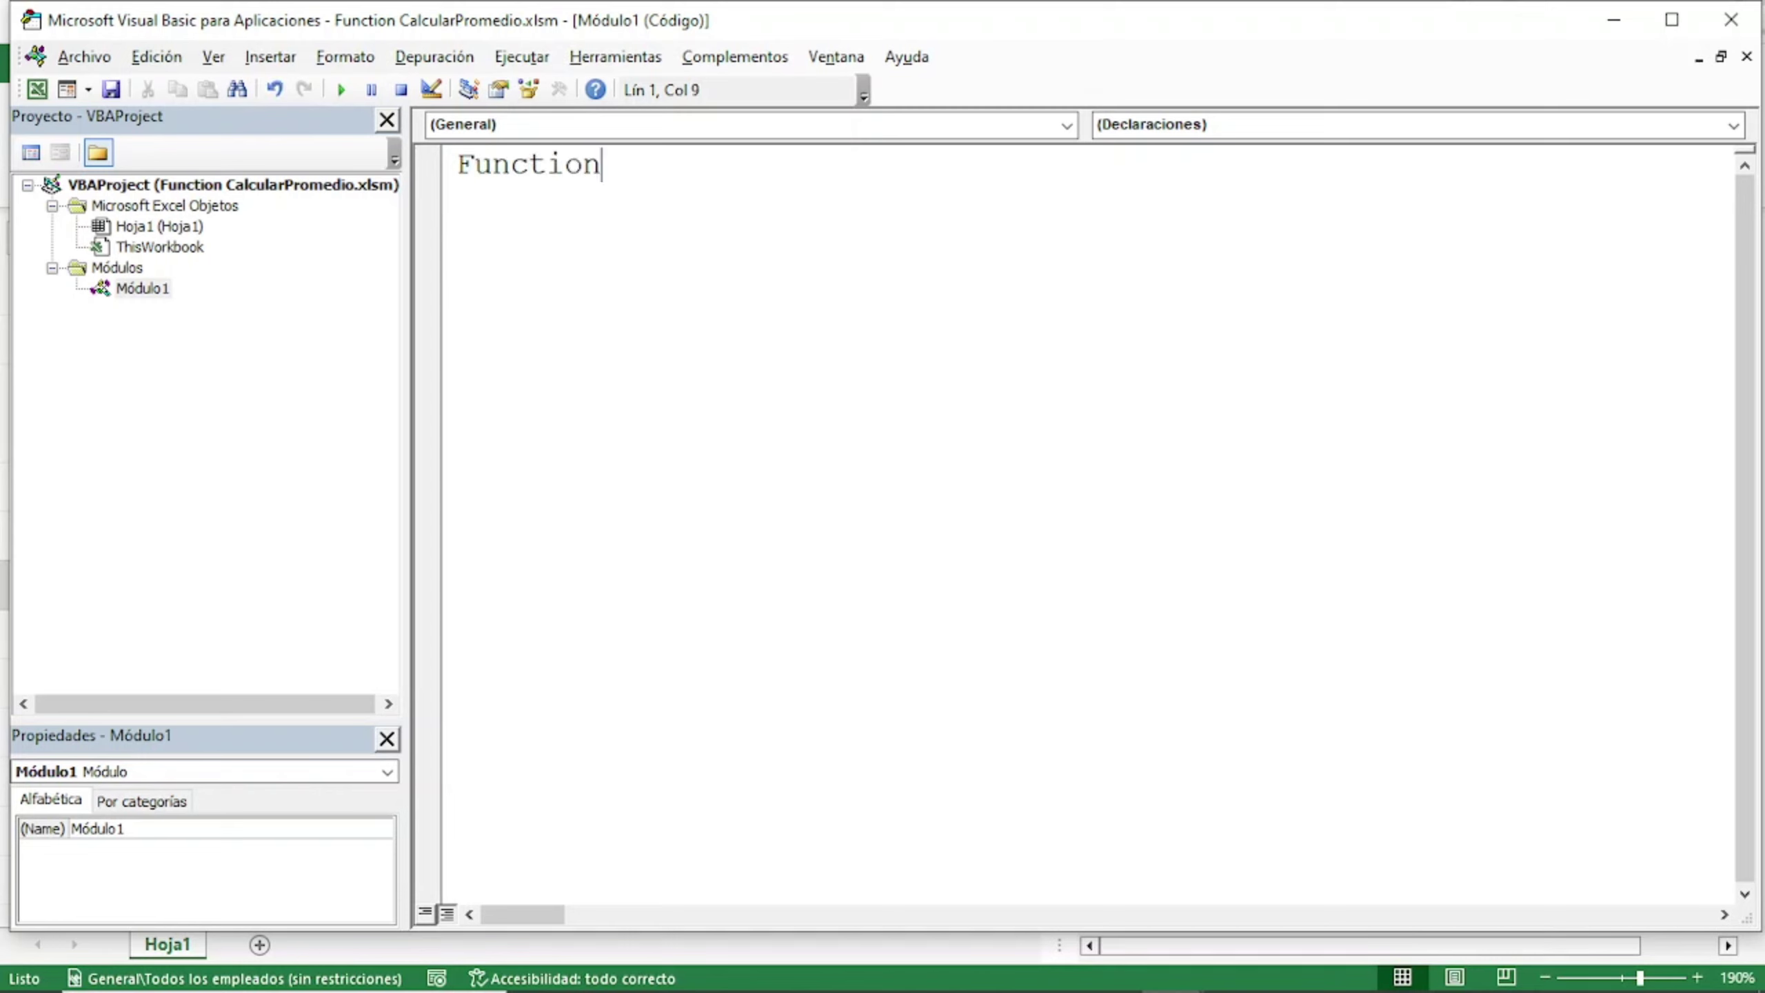
text(Ca)
key(BackSpace)
key(BackSpace)
text(CalcularP)
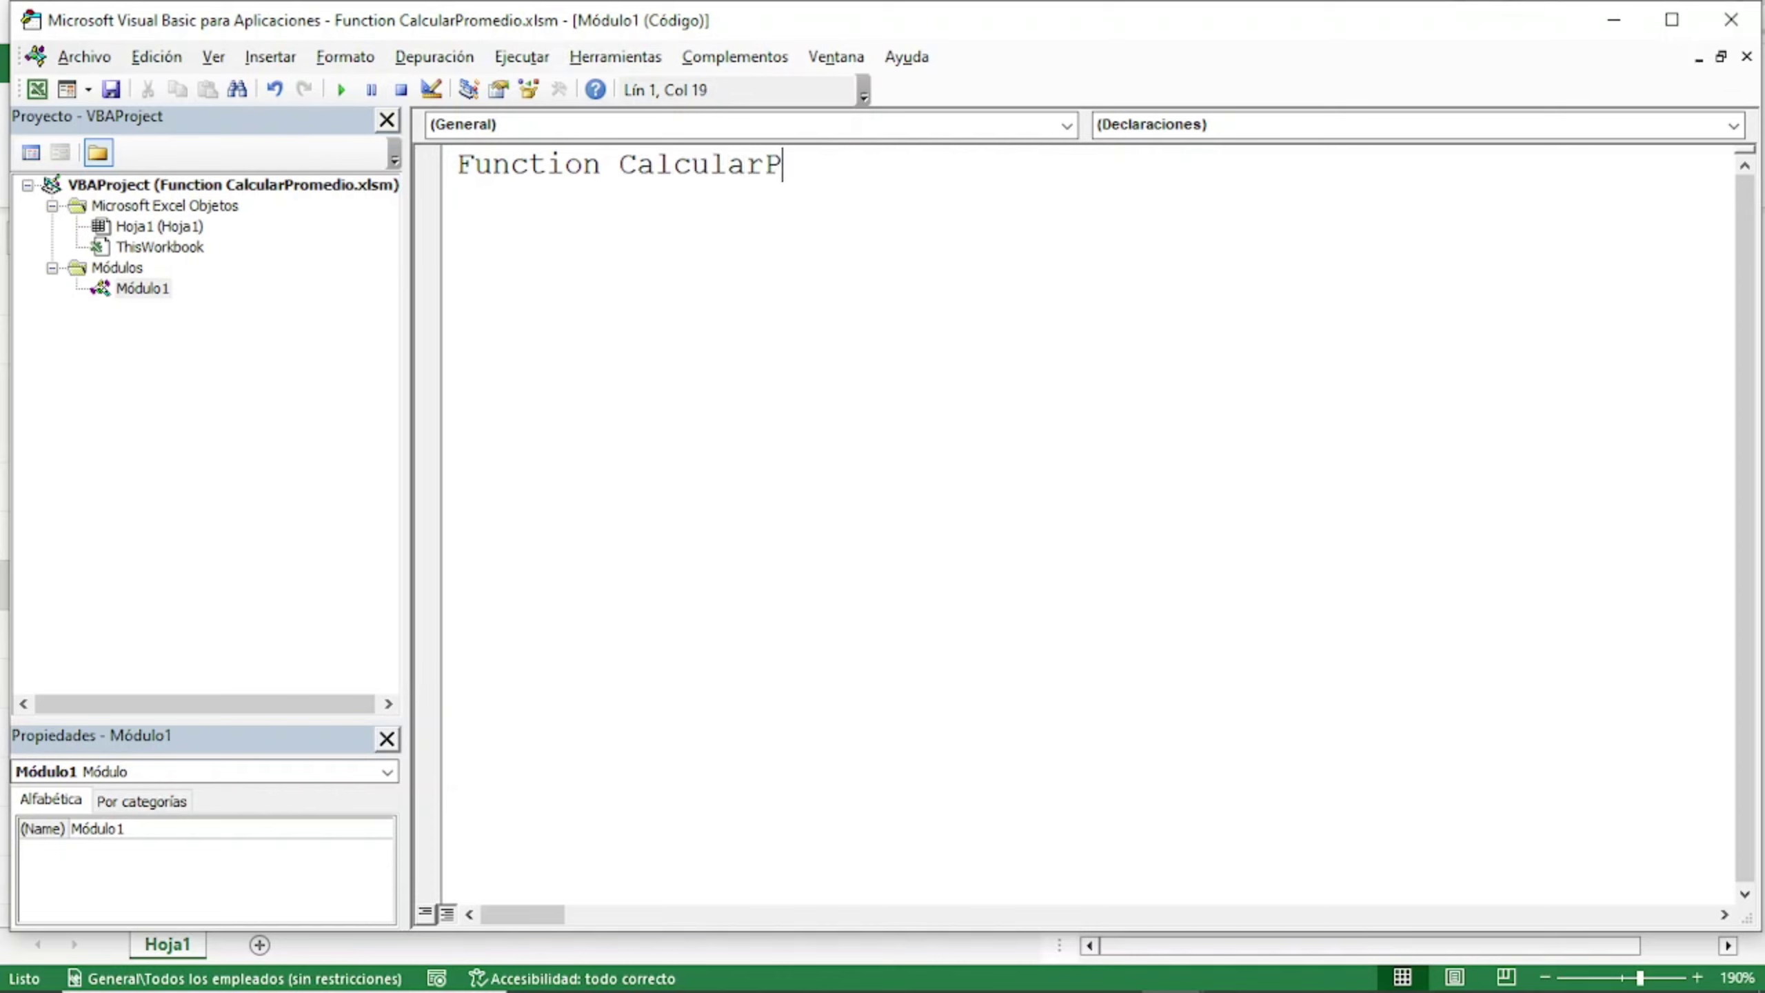
text(romedio)
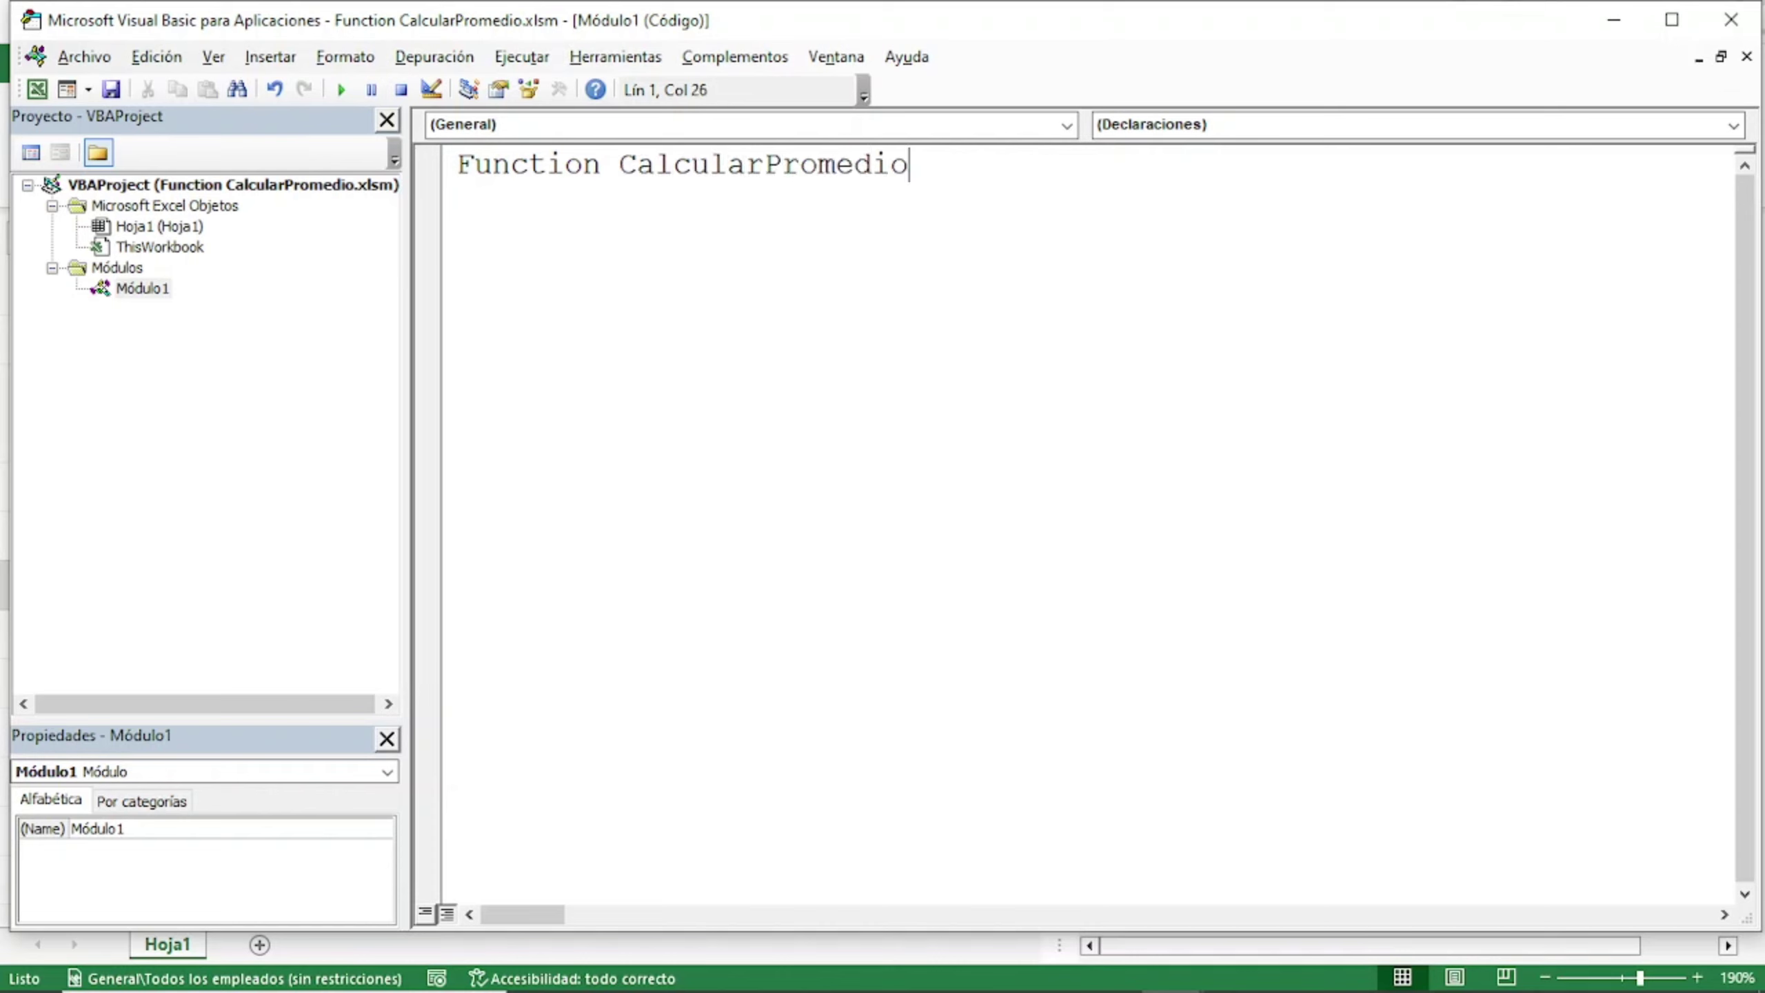
text(()
text(byval )
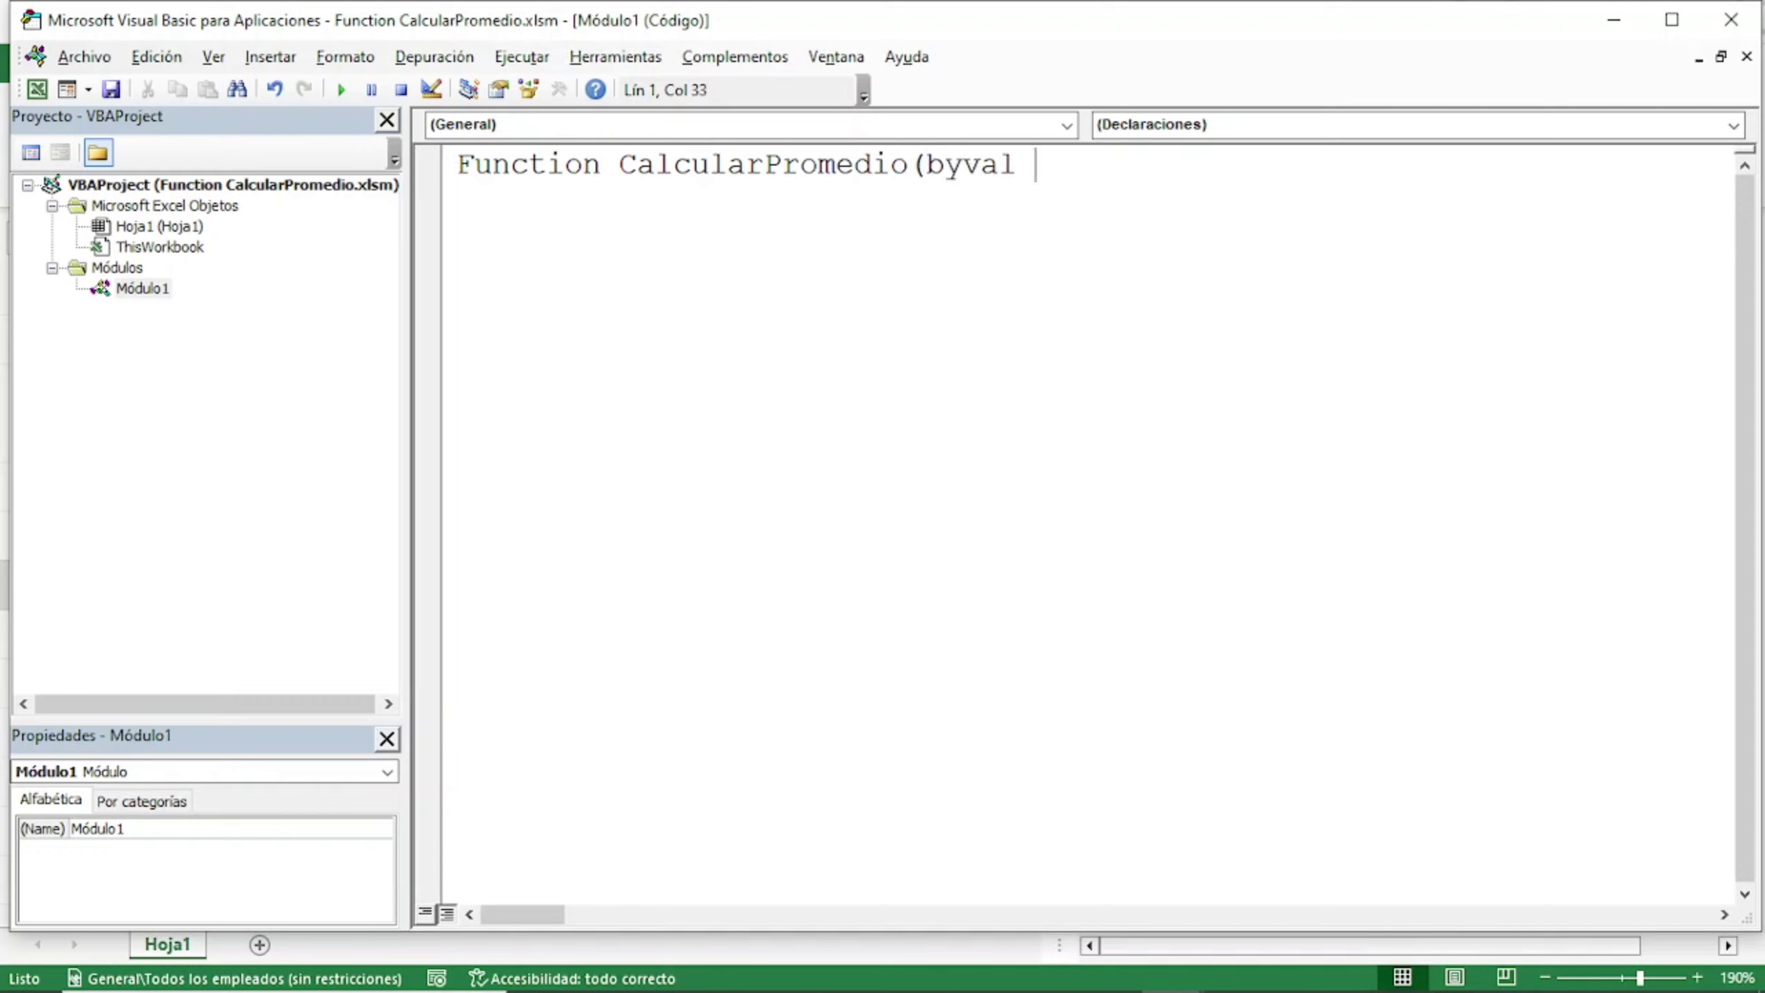
text(not)
text(a1 as )
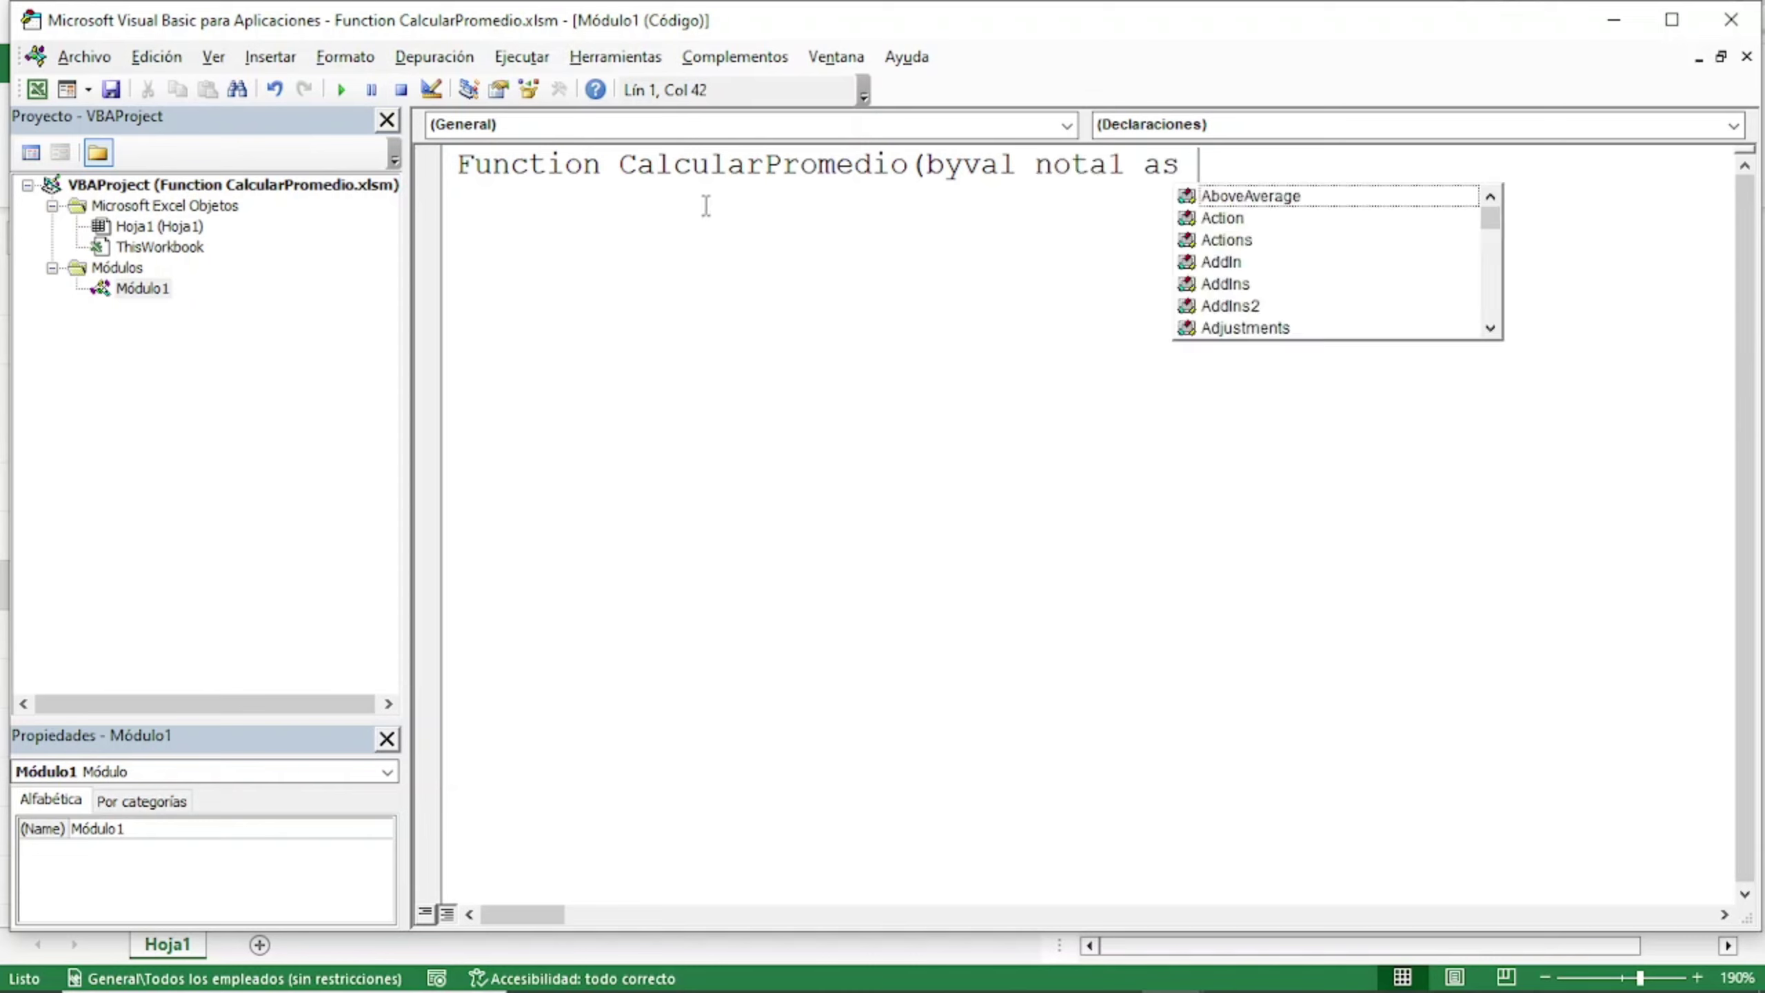
text(int)
key(Tab)
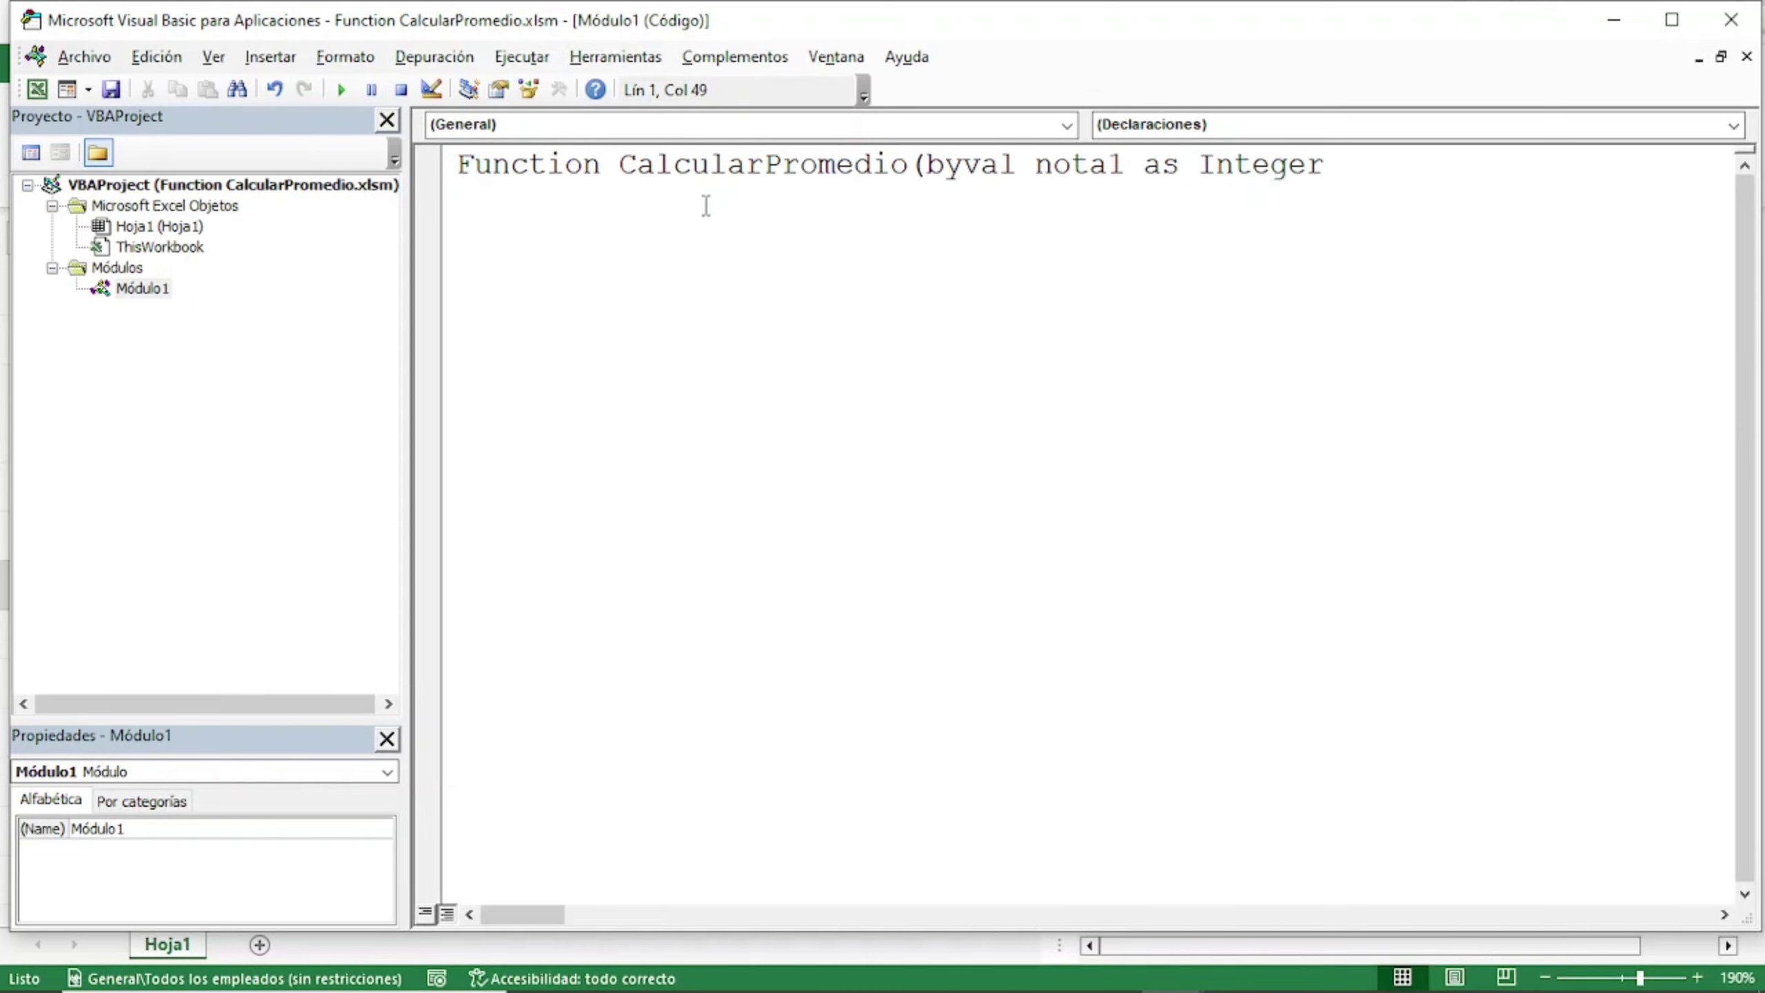
text(,)
text(byval)
text(not)
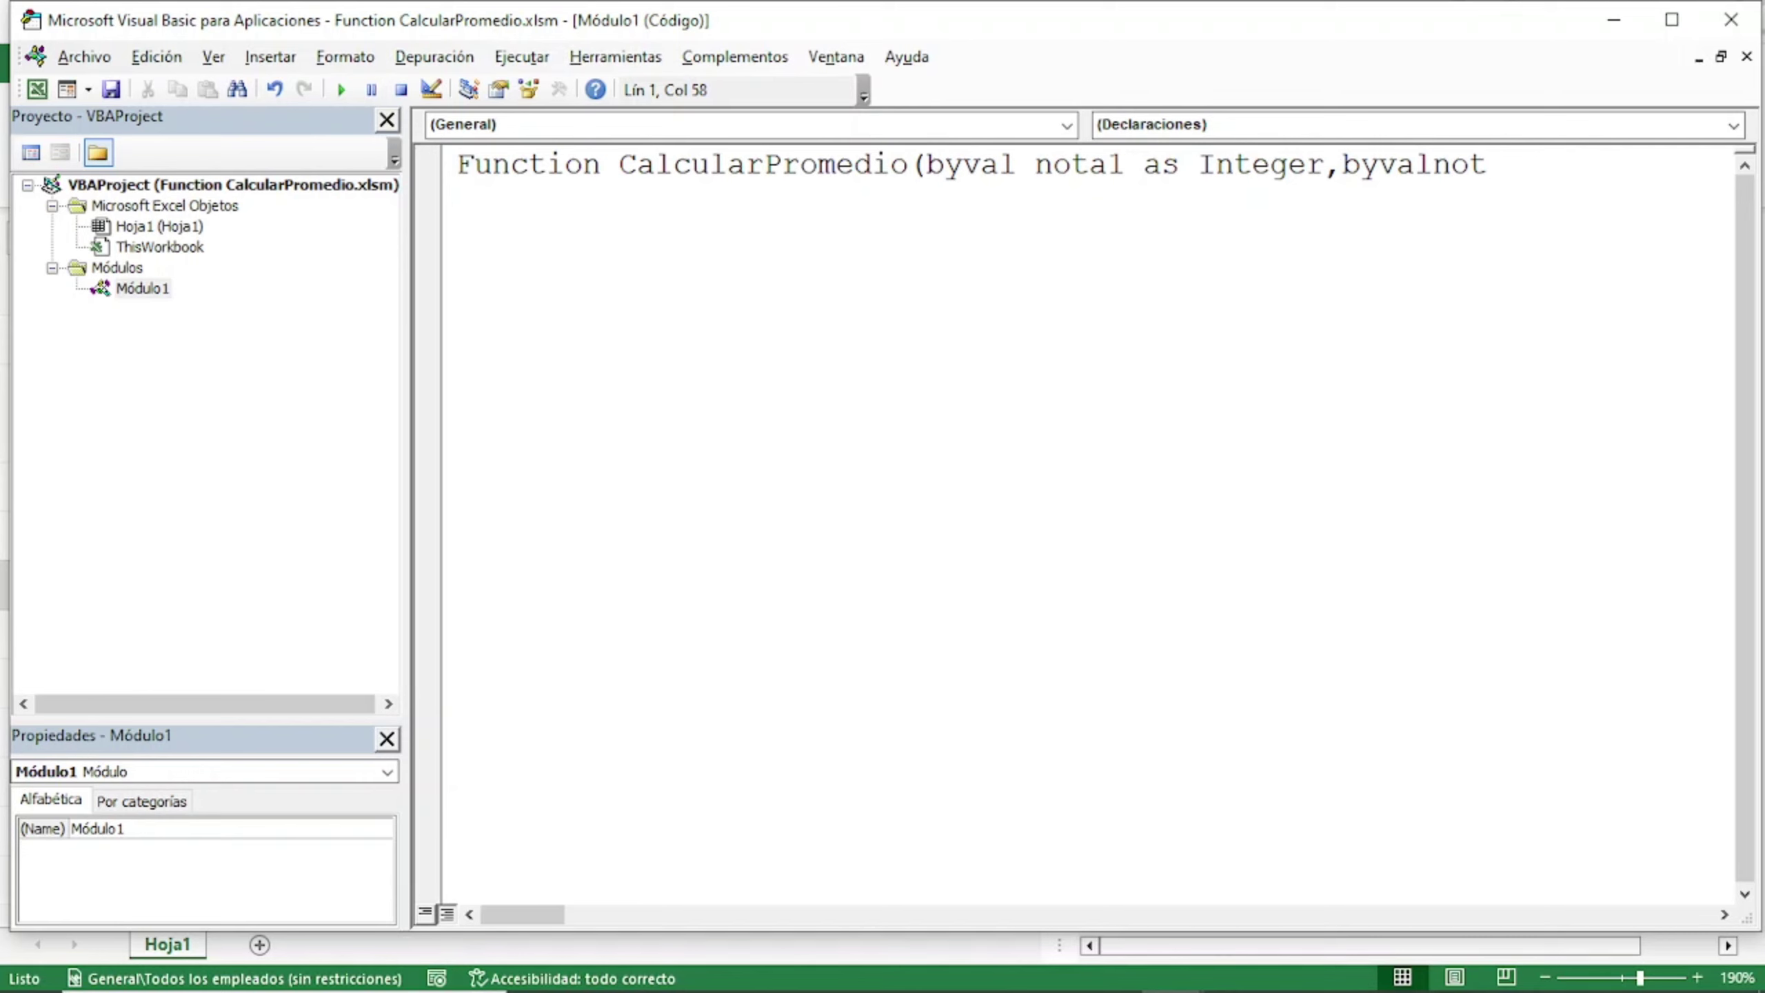
key(BackSpace)
key(BackSpace)
key(BackSpace)
text(nota2)
text( as in)
key(Tab)
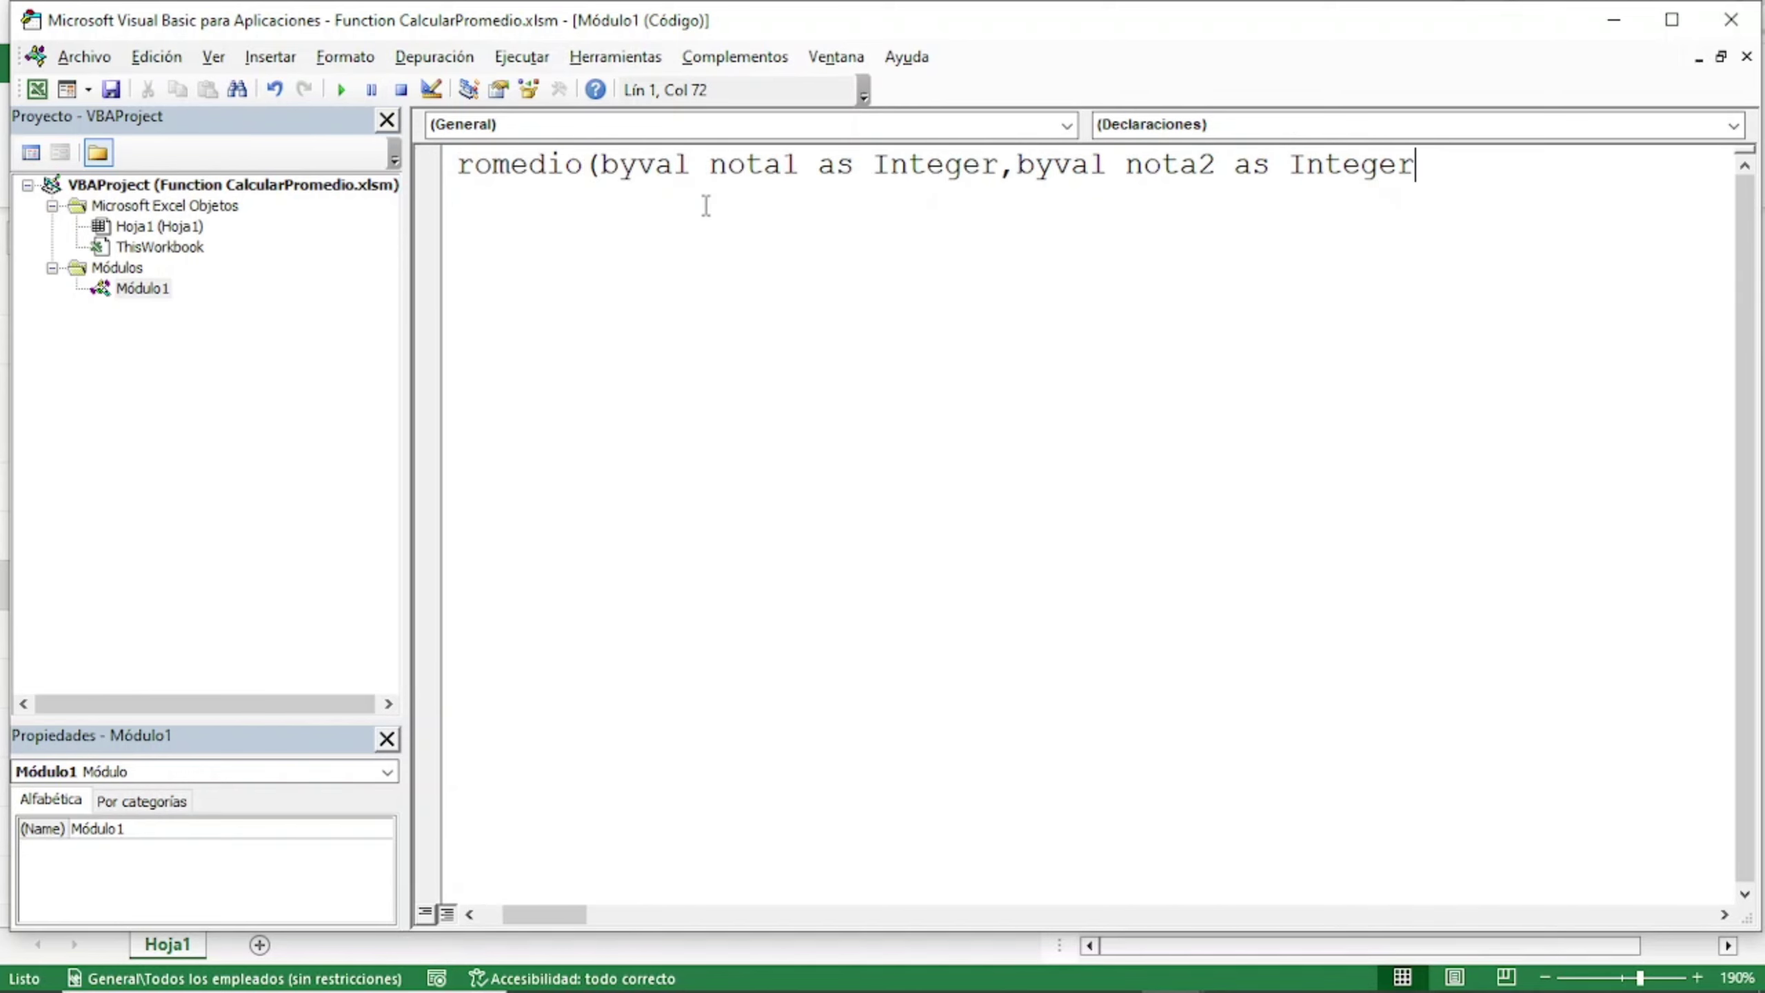
Add ByVal nota3 As Integer and a Double return type, completing the declaration.
text(,)
text( byval )
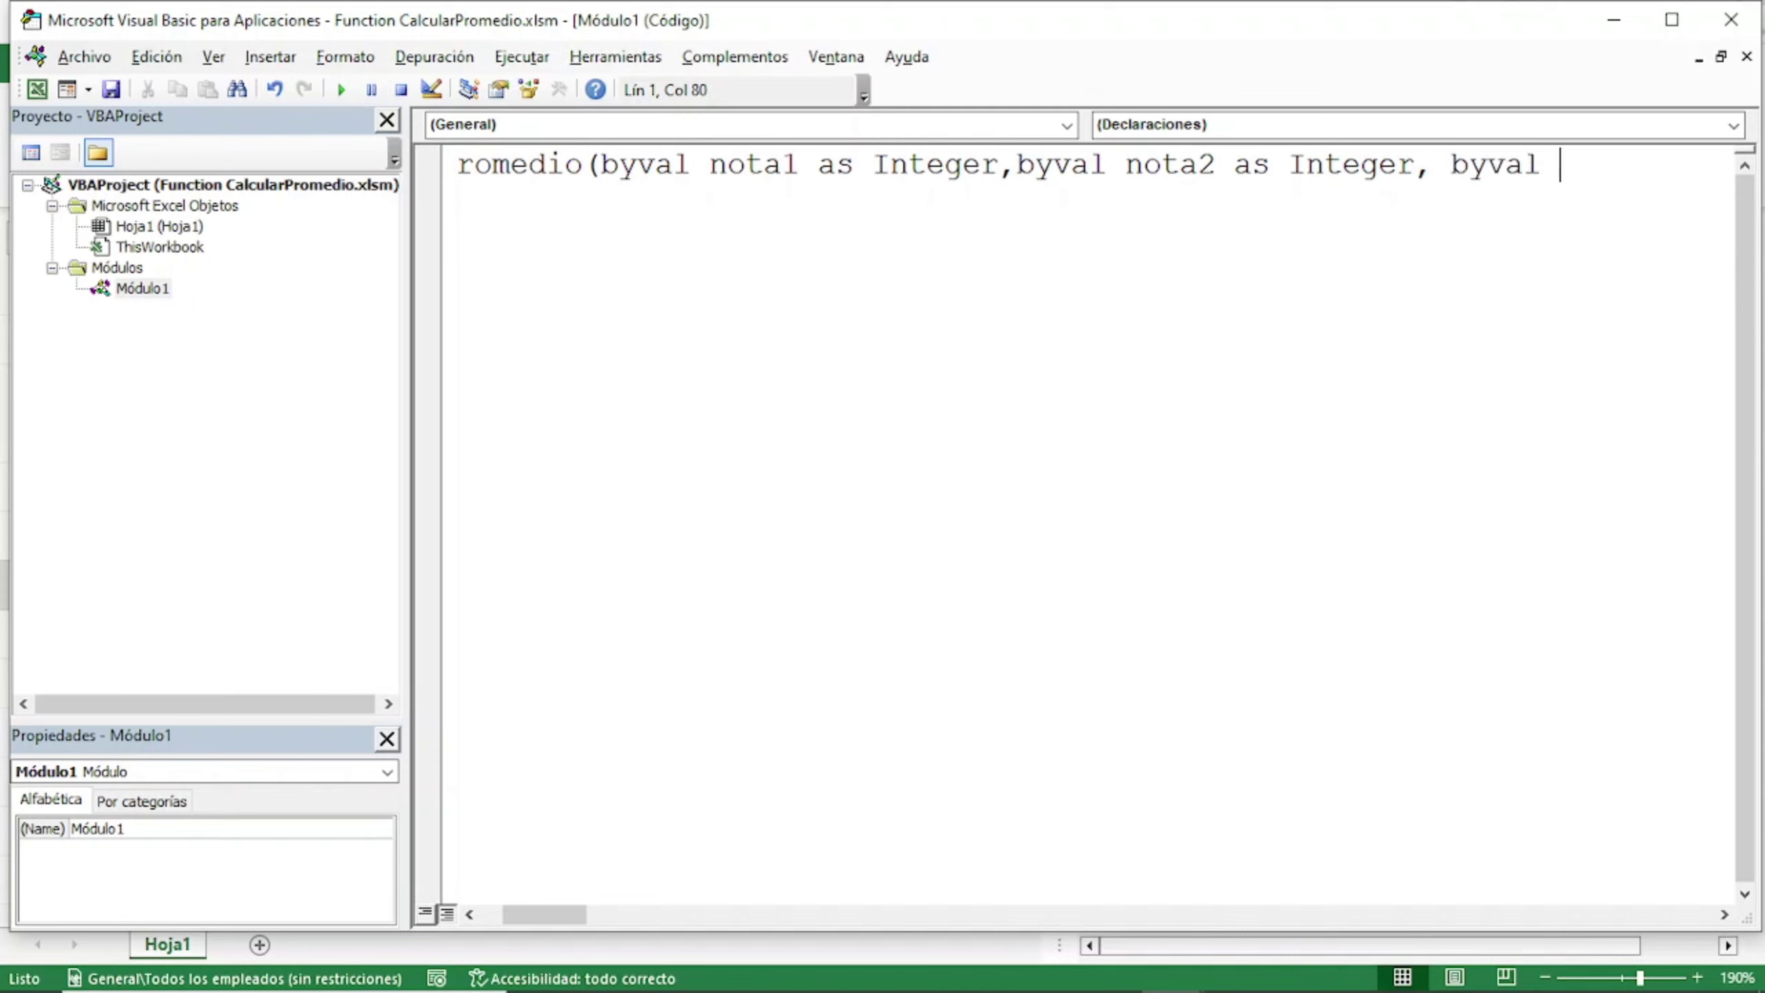
text(nota)
text(3)
text( as int)
key(Tab)
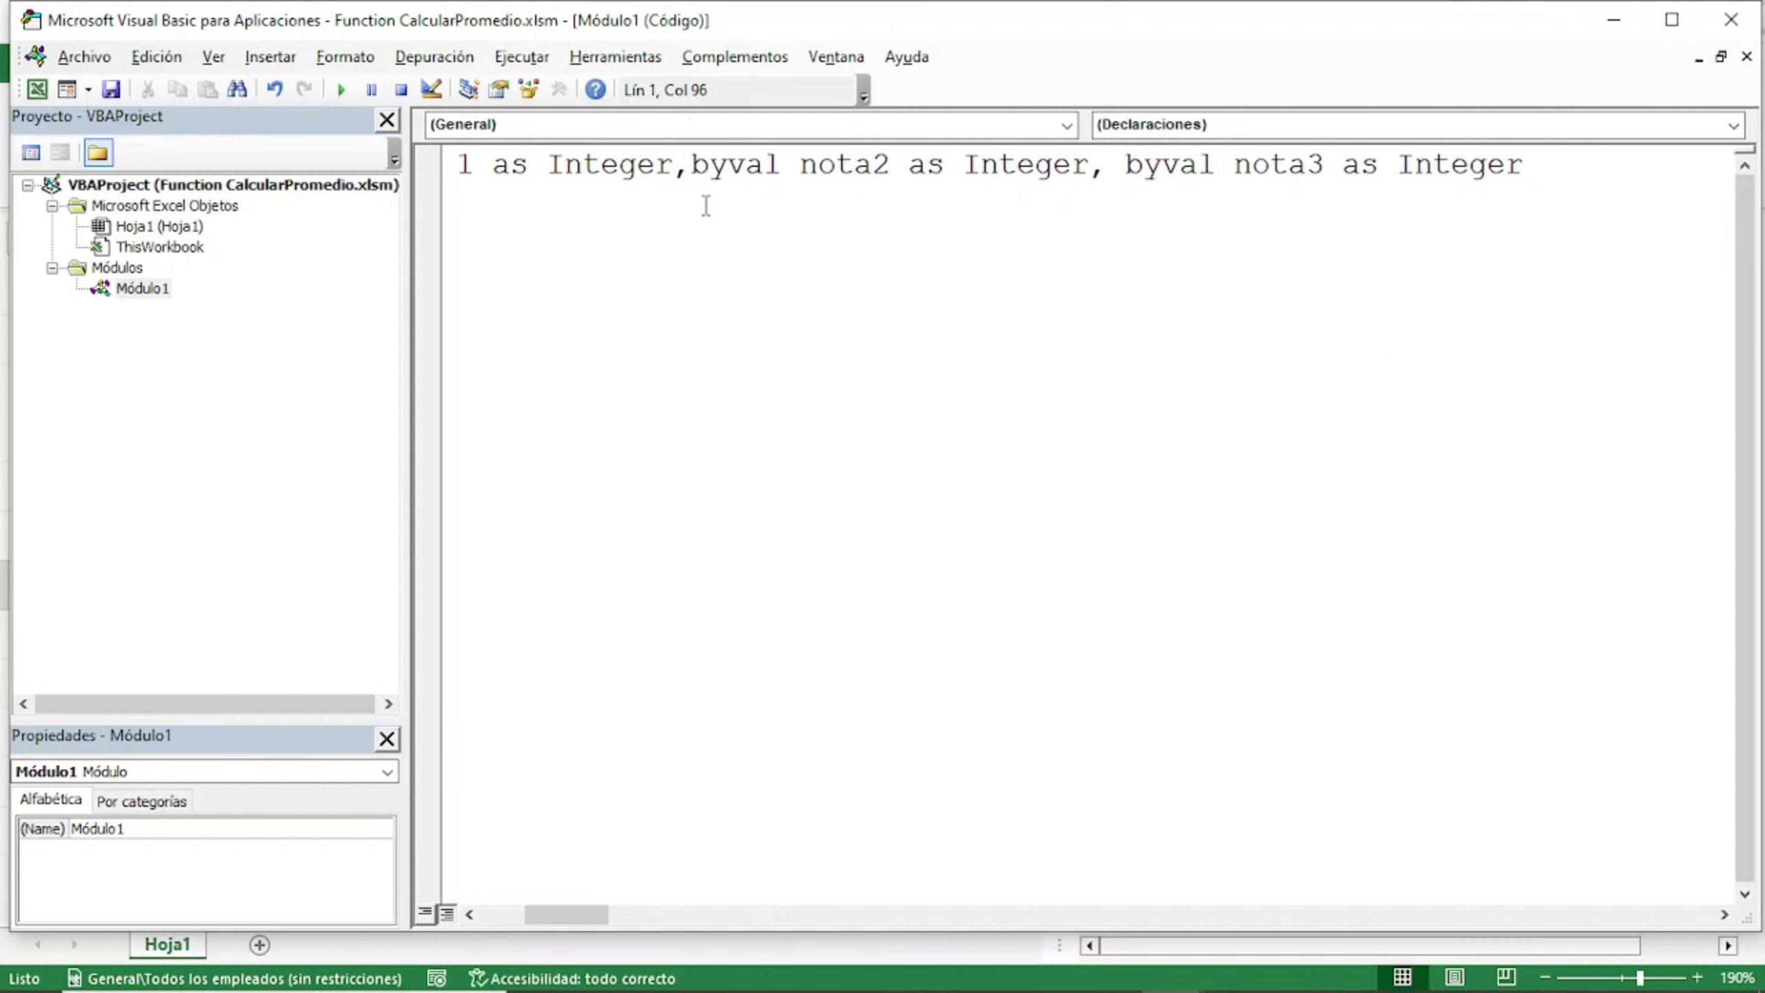
text())
text( as )
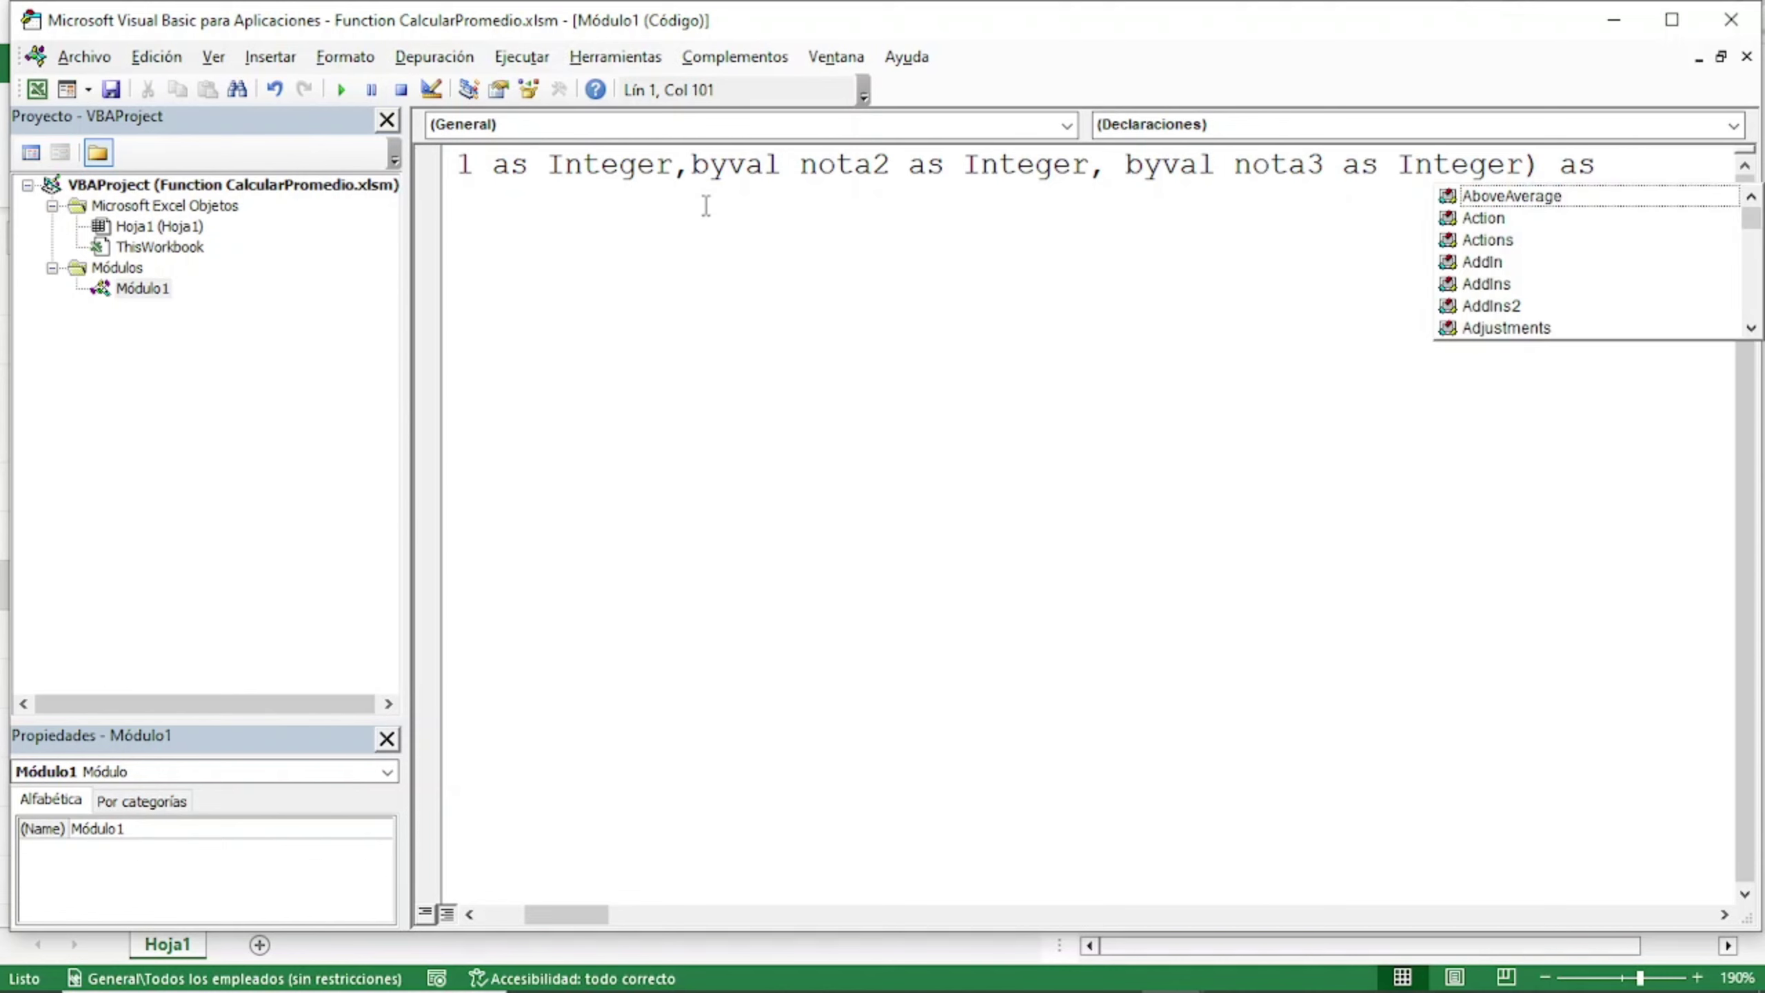
text(do)
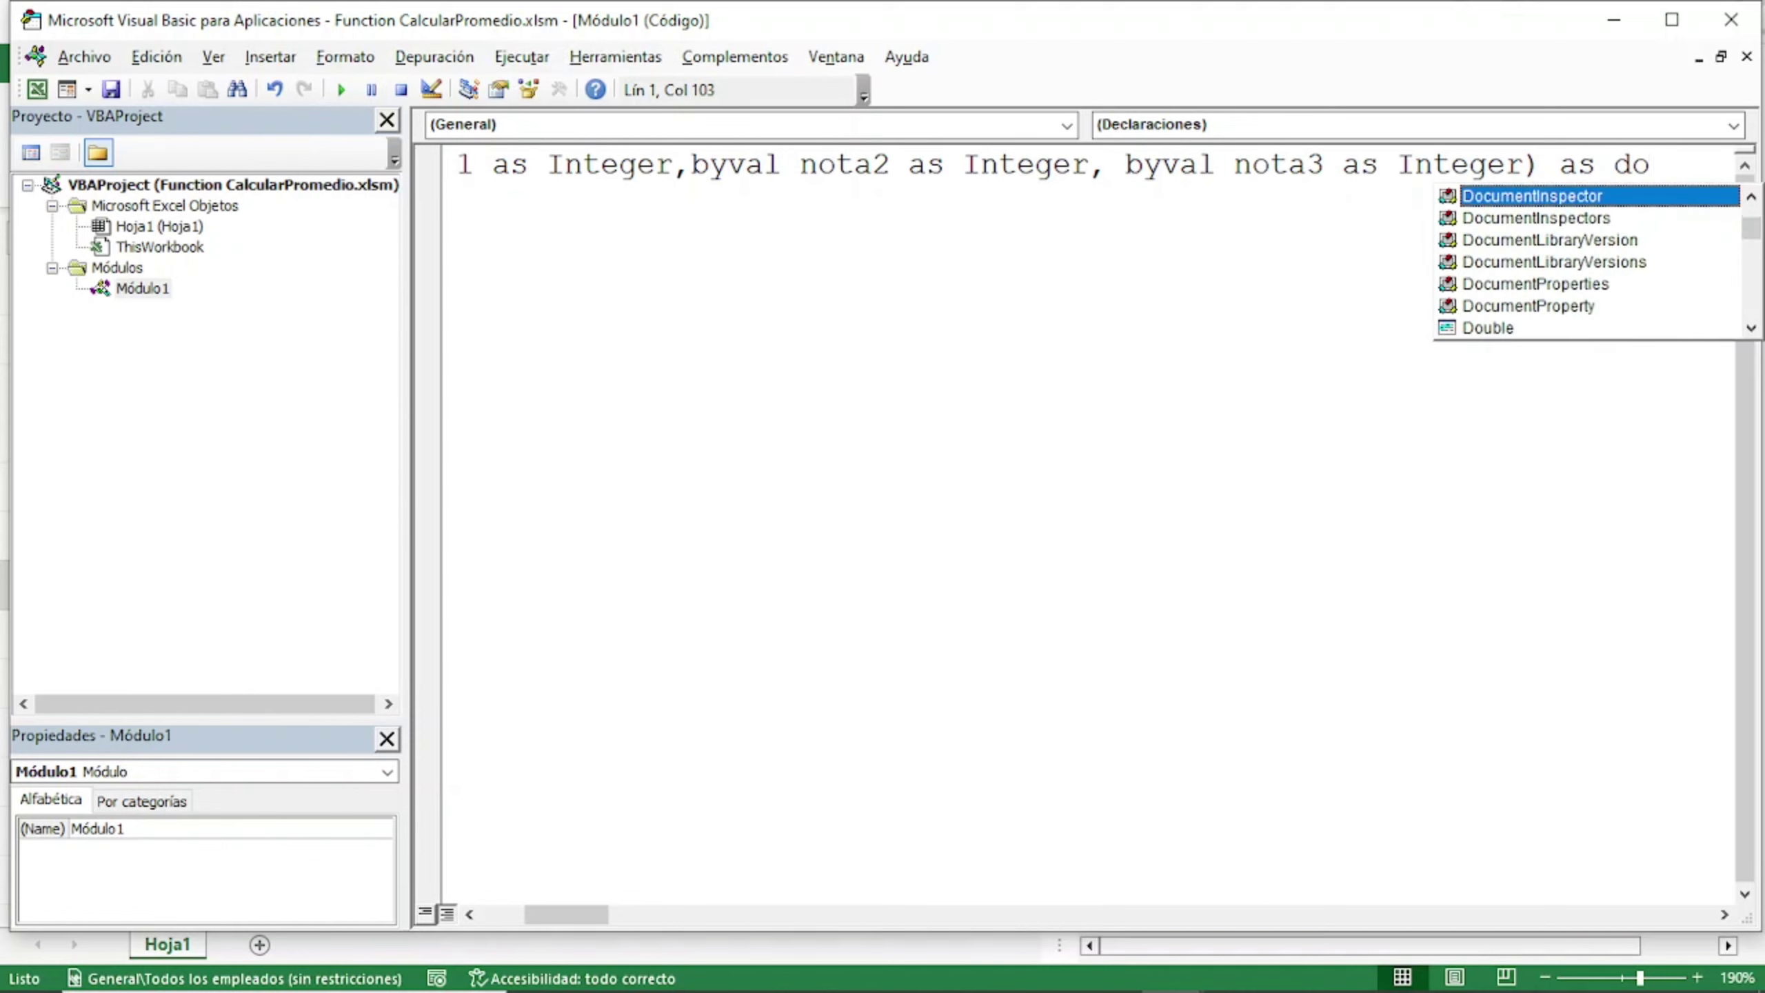
key(Down)
key(Down)
key(Down)
key(Down)
key(Down)
key(Tab)
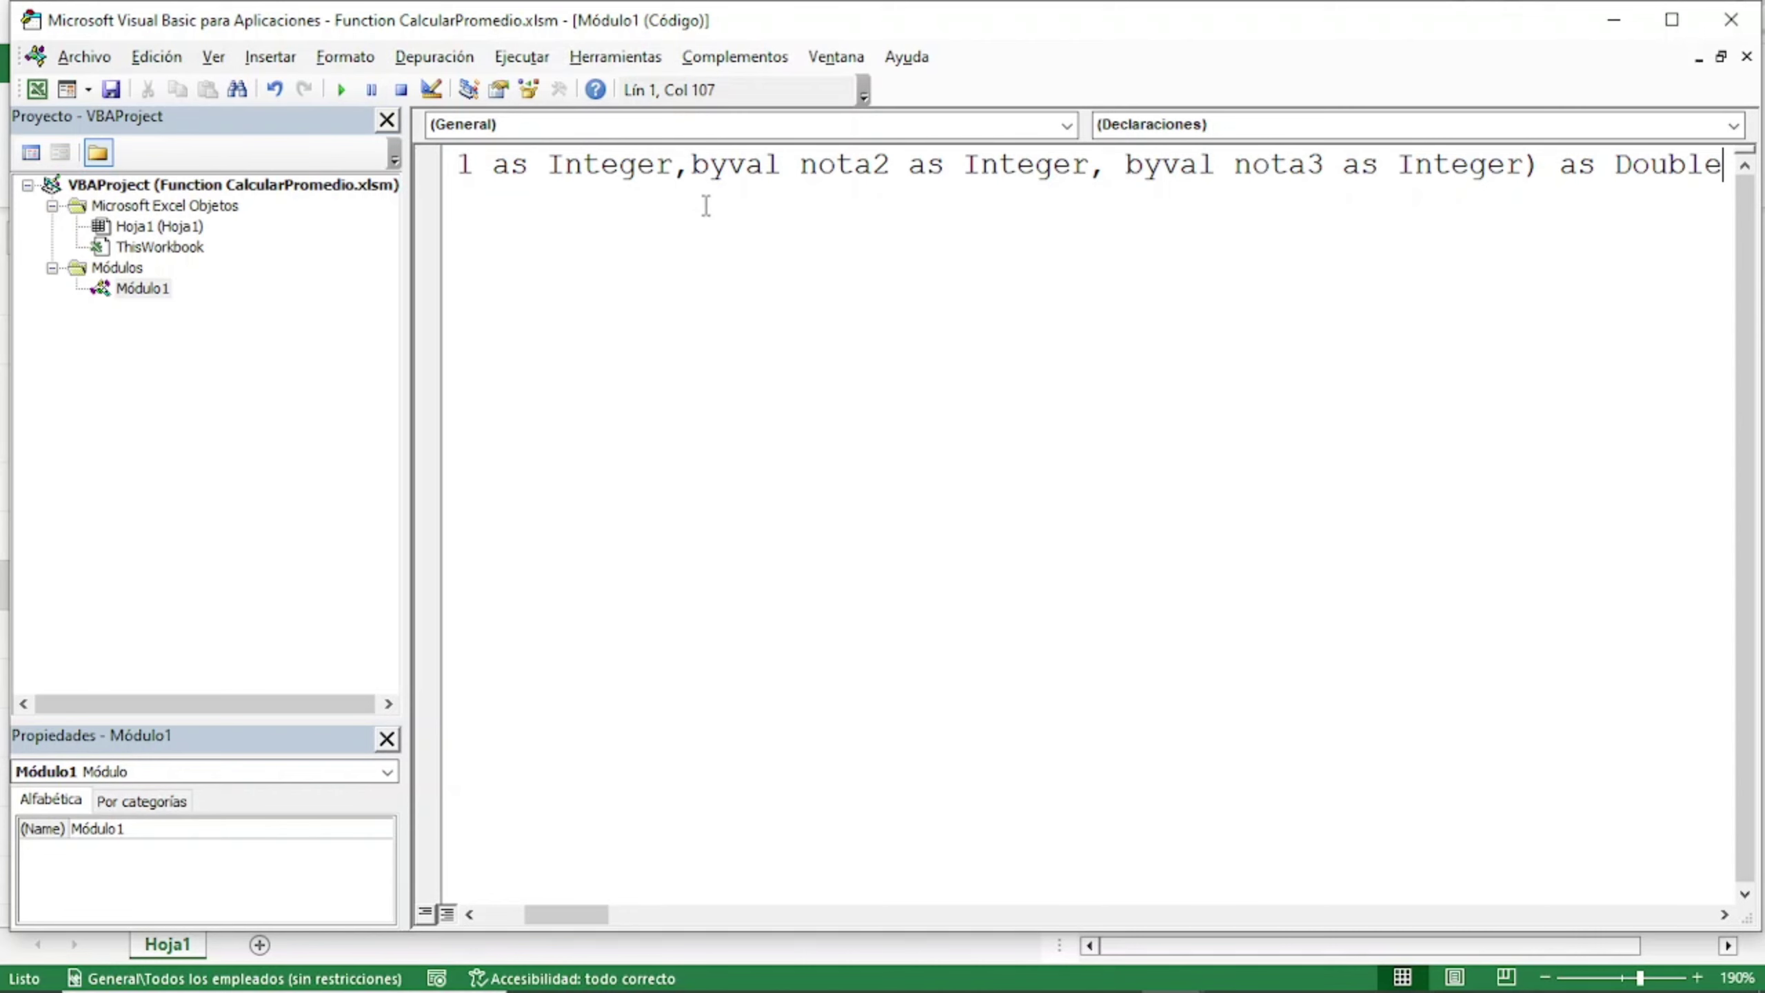
key(Return)
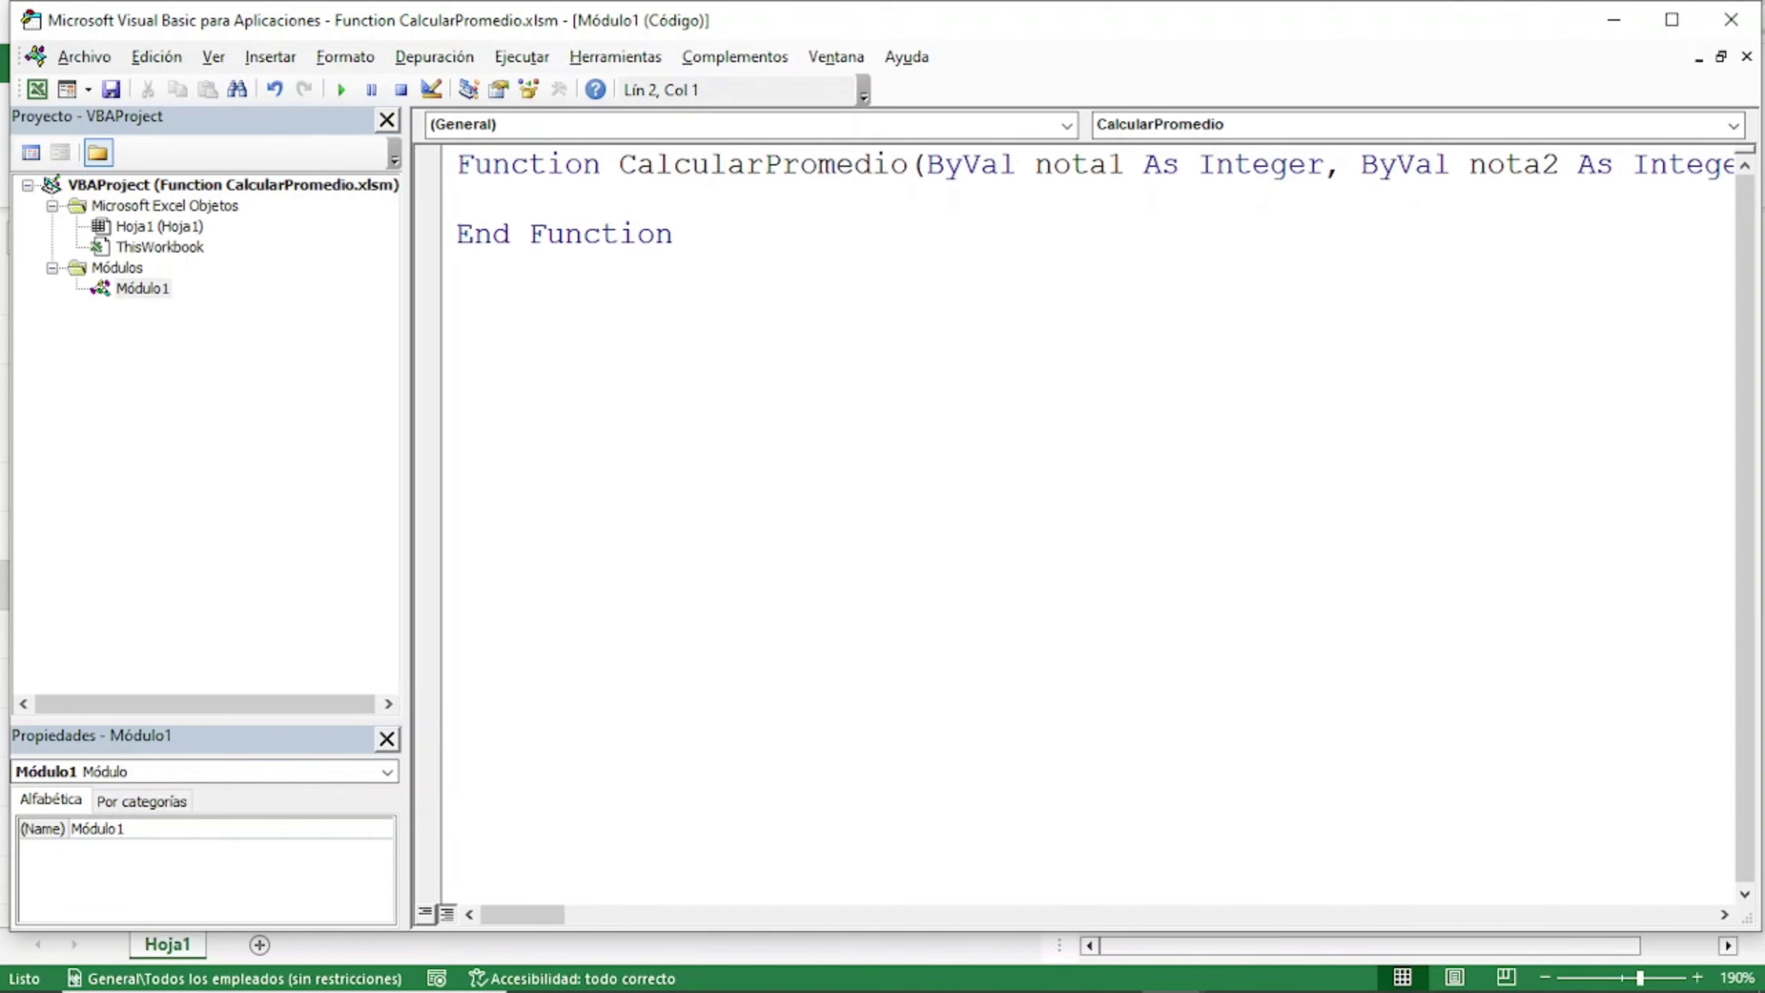
Write the function body CalcularPromedio = (nota1 + nota2 + nota3) / 3.
drag(410, 302, 72, 306)
key(Tab)
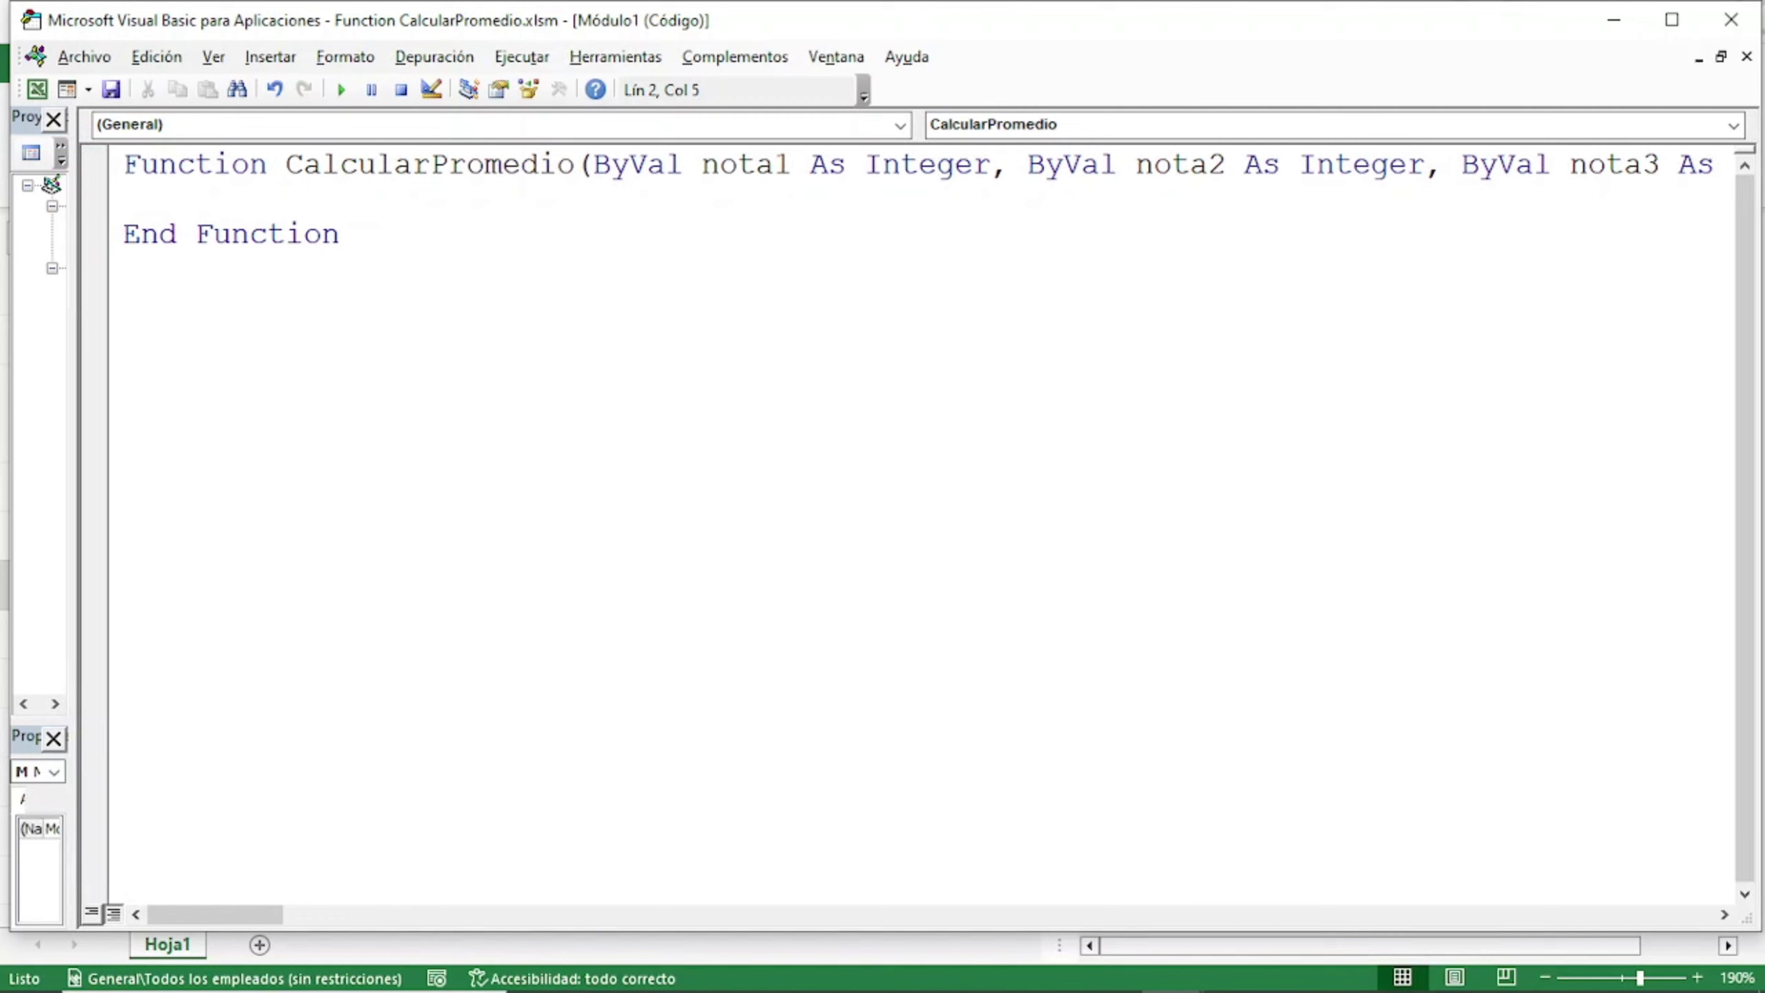
text(Calc)
text(ularProm)
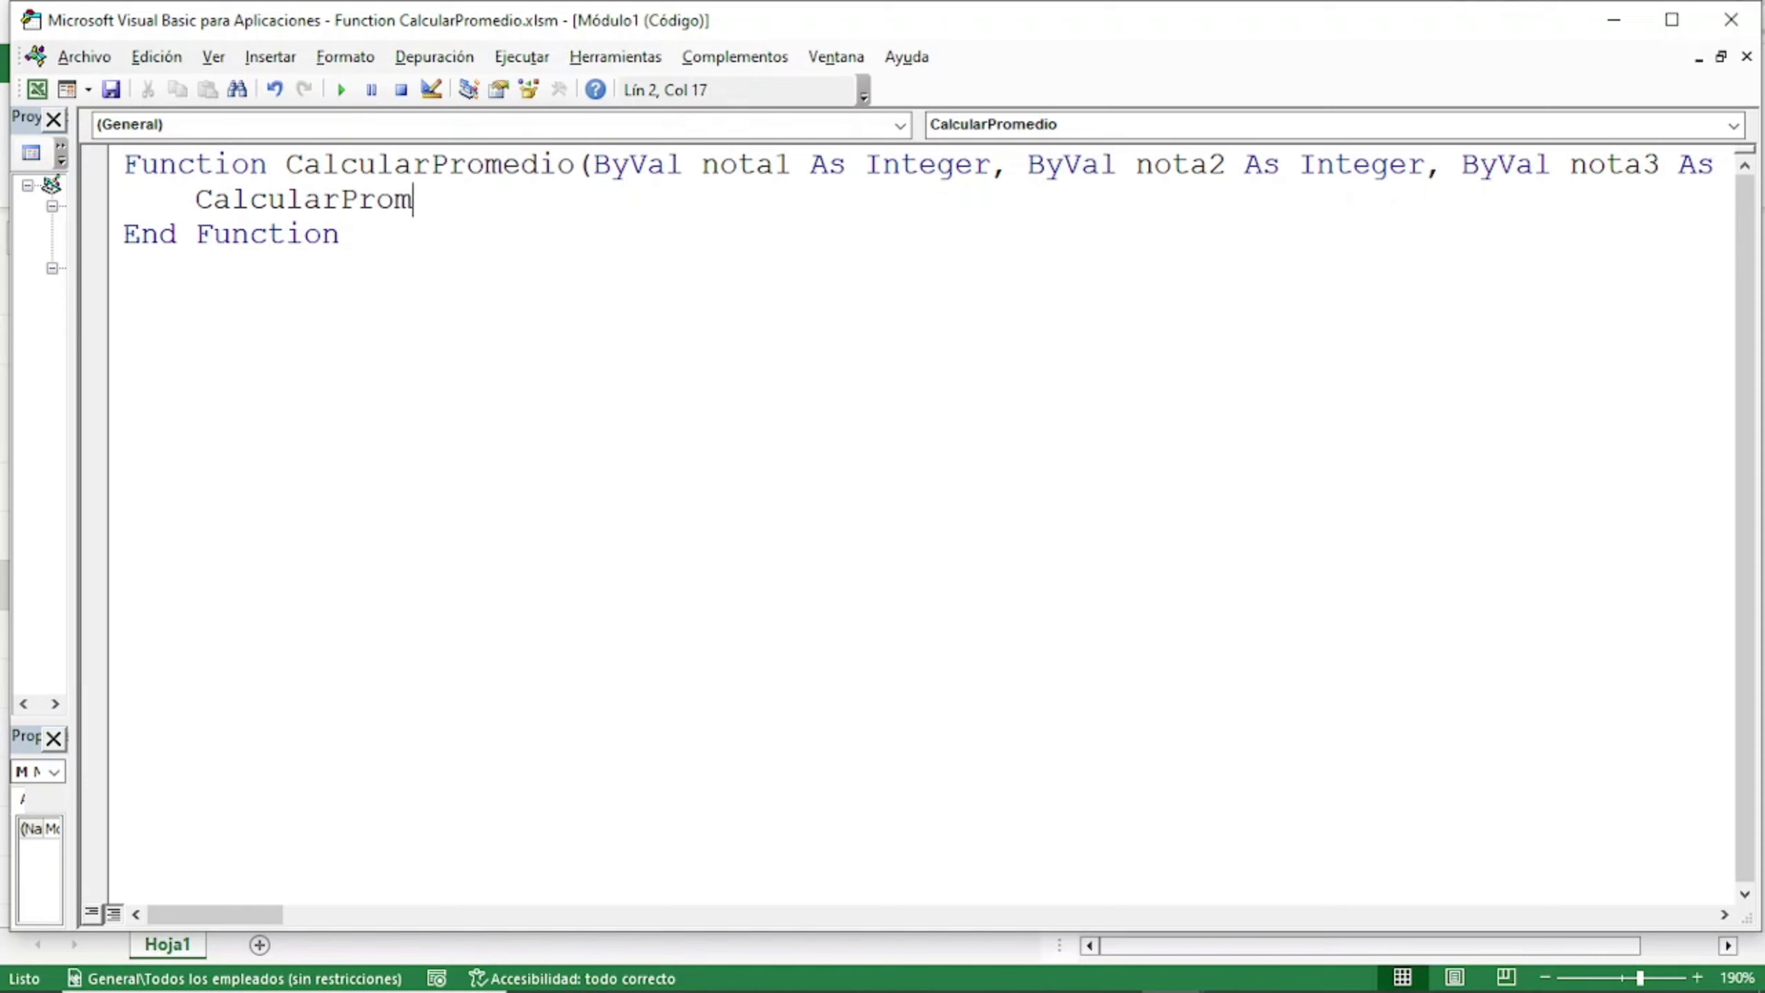
text(edio = )
text((nota)
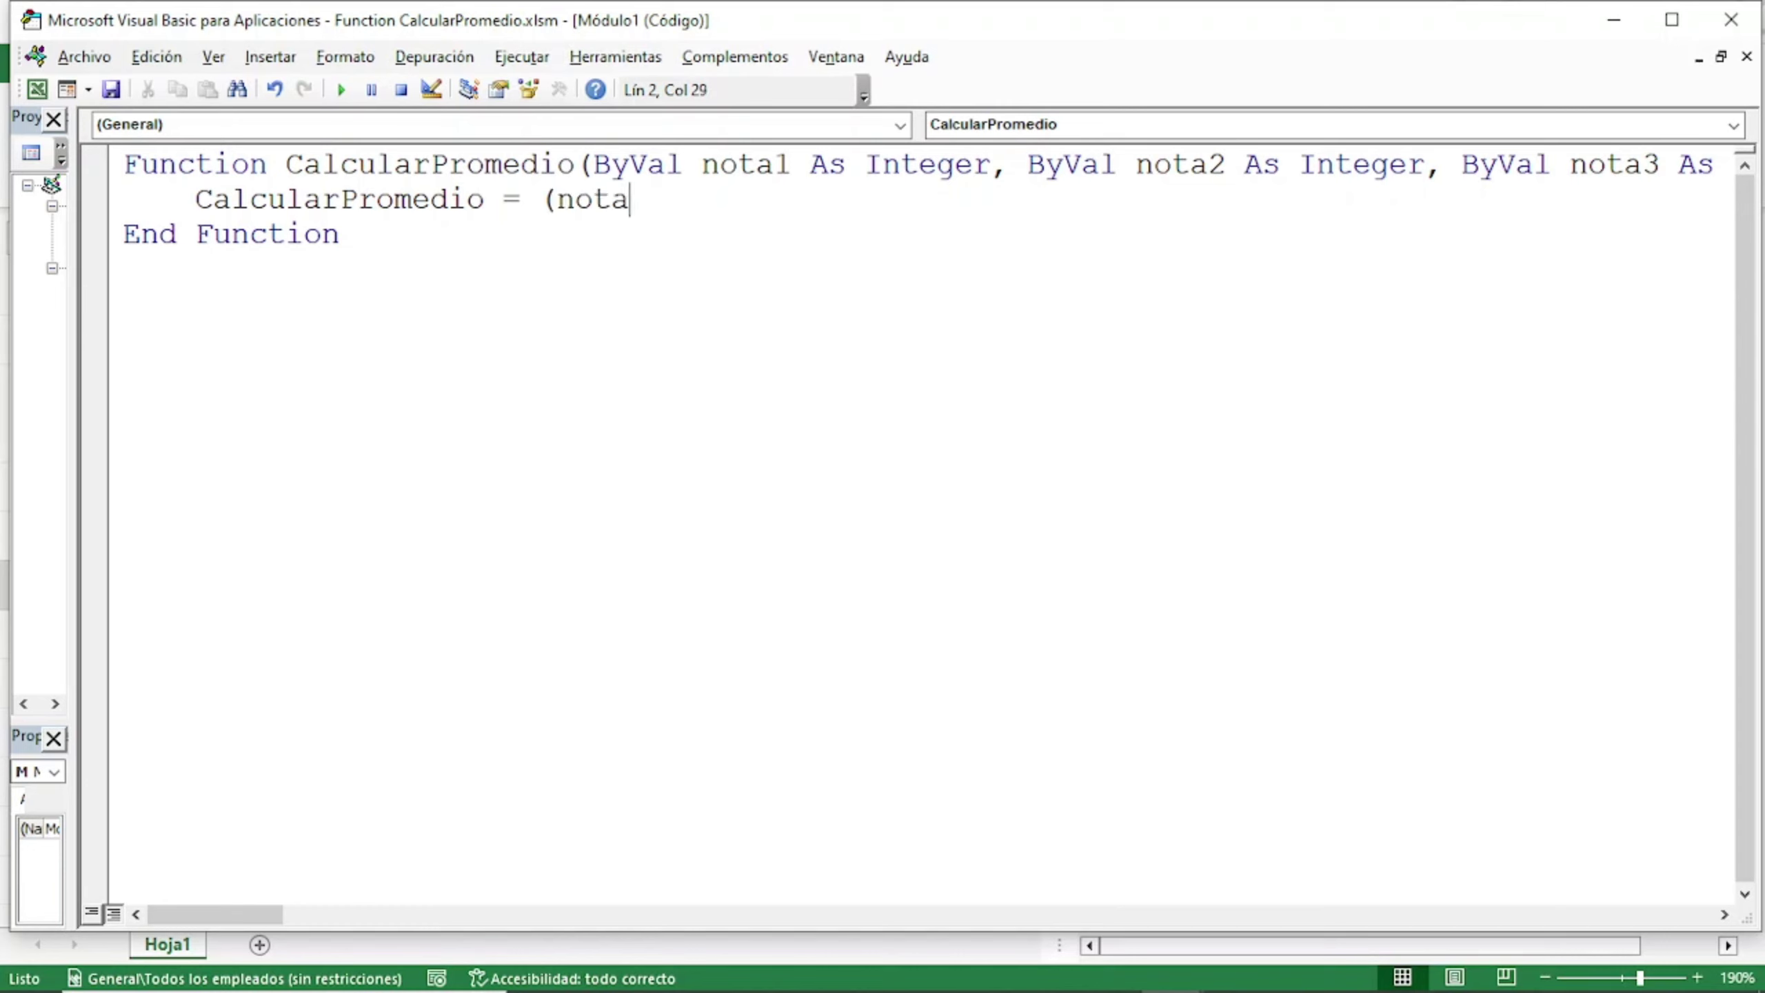
text(1 + nota)
text(2 + nota)
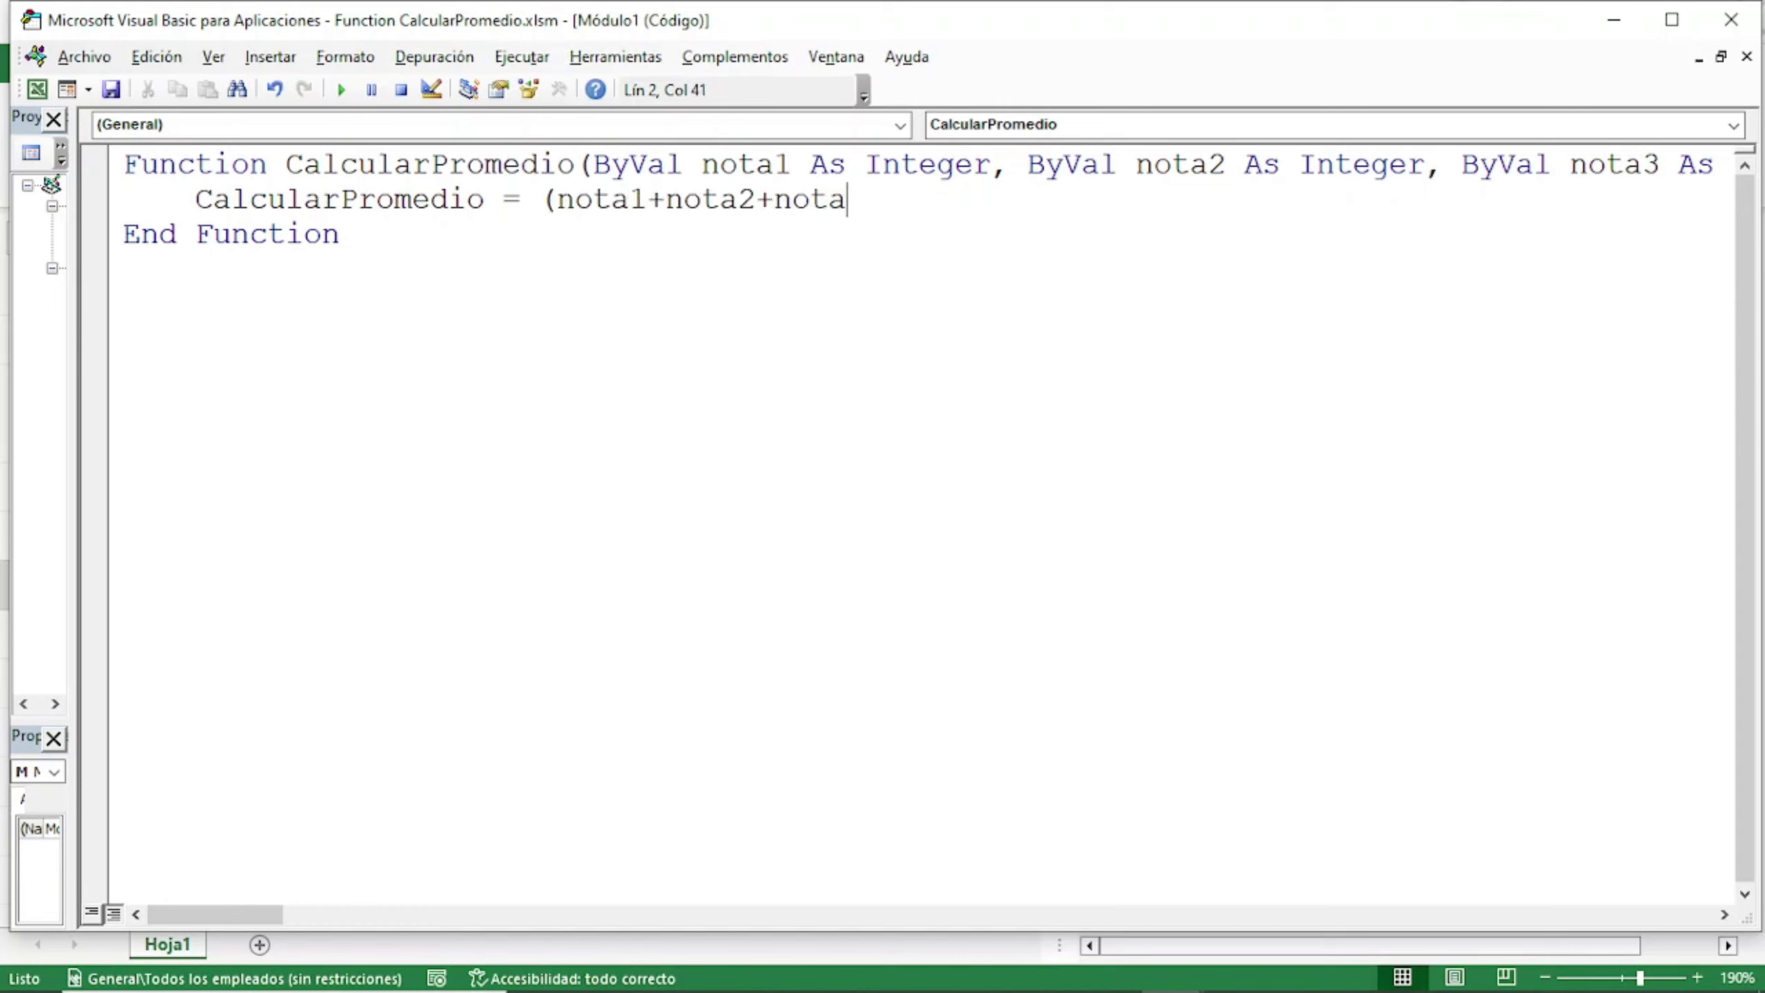
text(3) )
text(/ )
text(3)
click(341, 234)
Return from the VBA editor to the Excel worksheet.
click(917, 199)
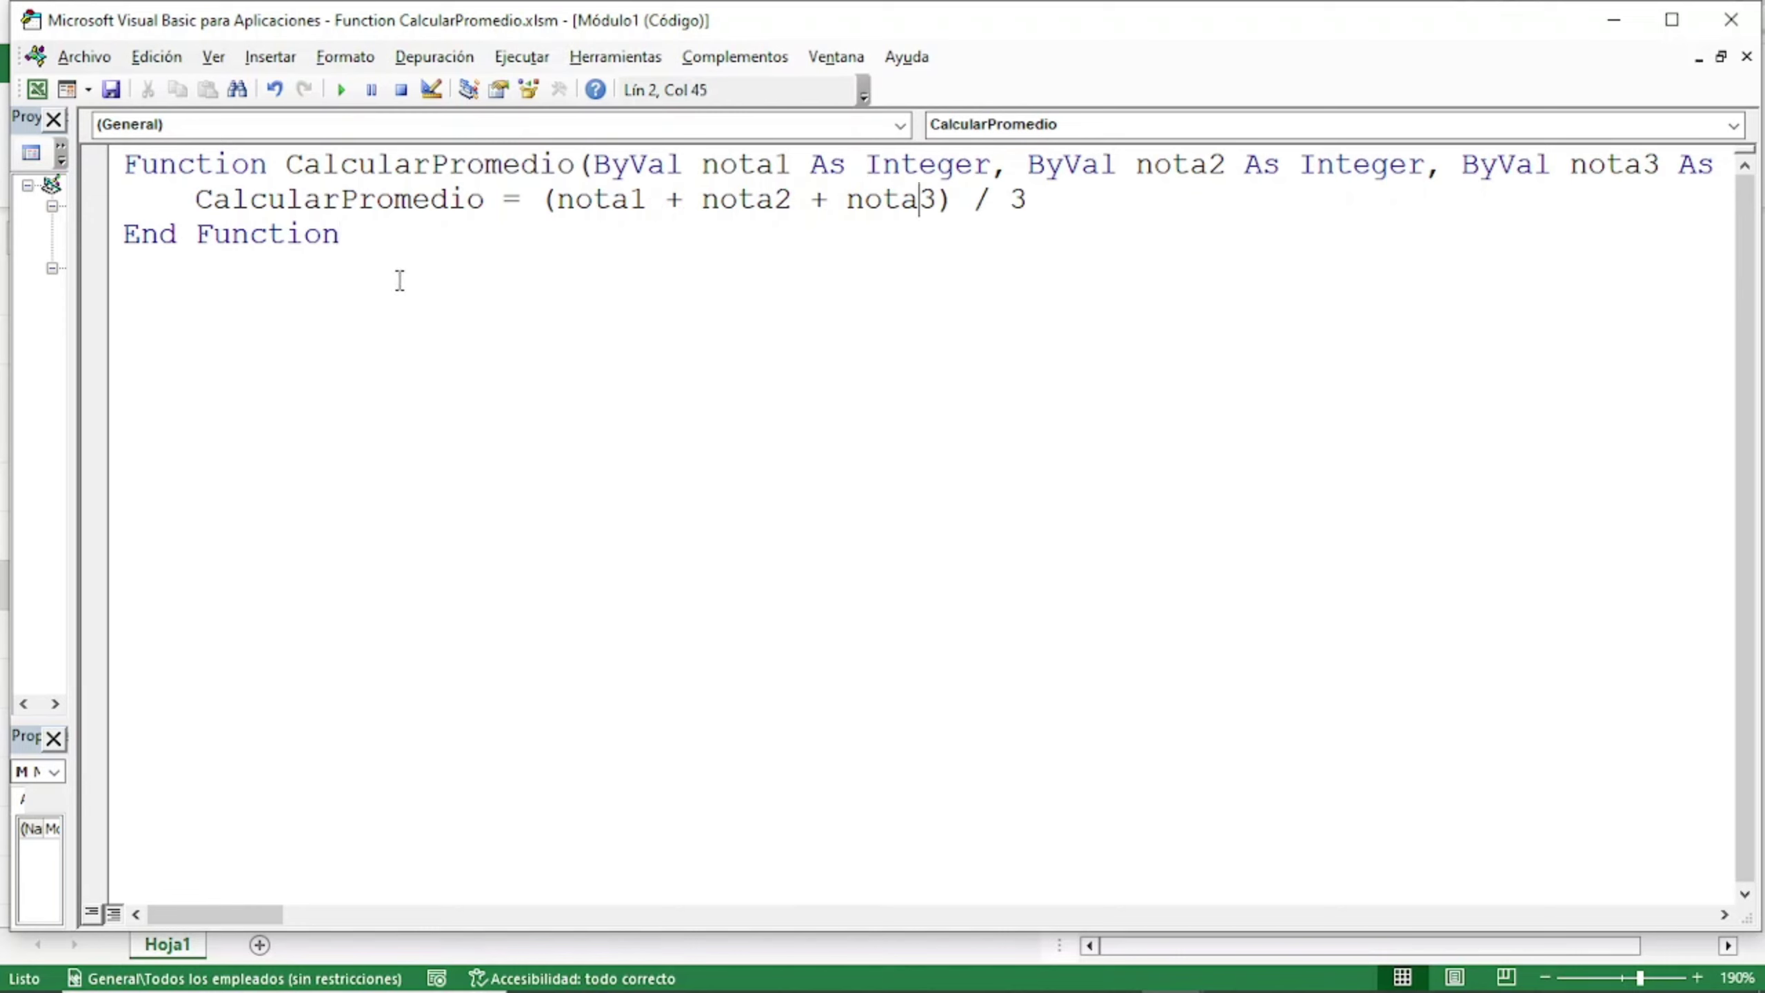
click(39, 94)
click(786, 498)
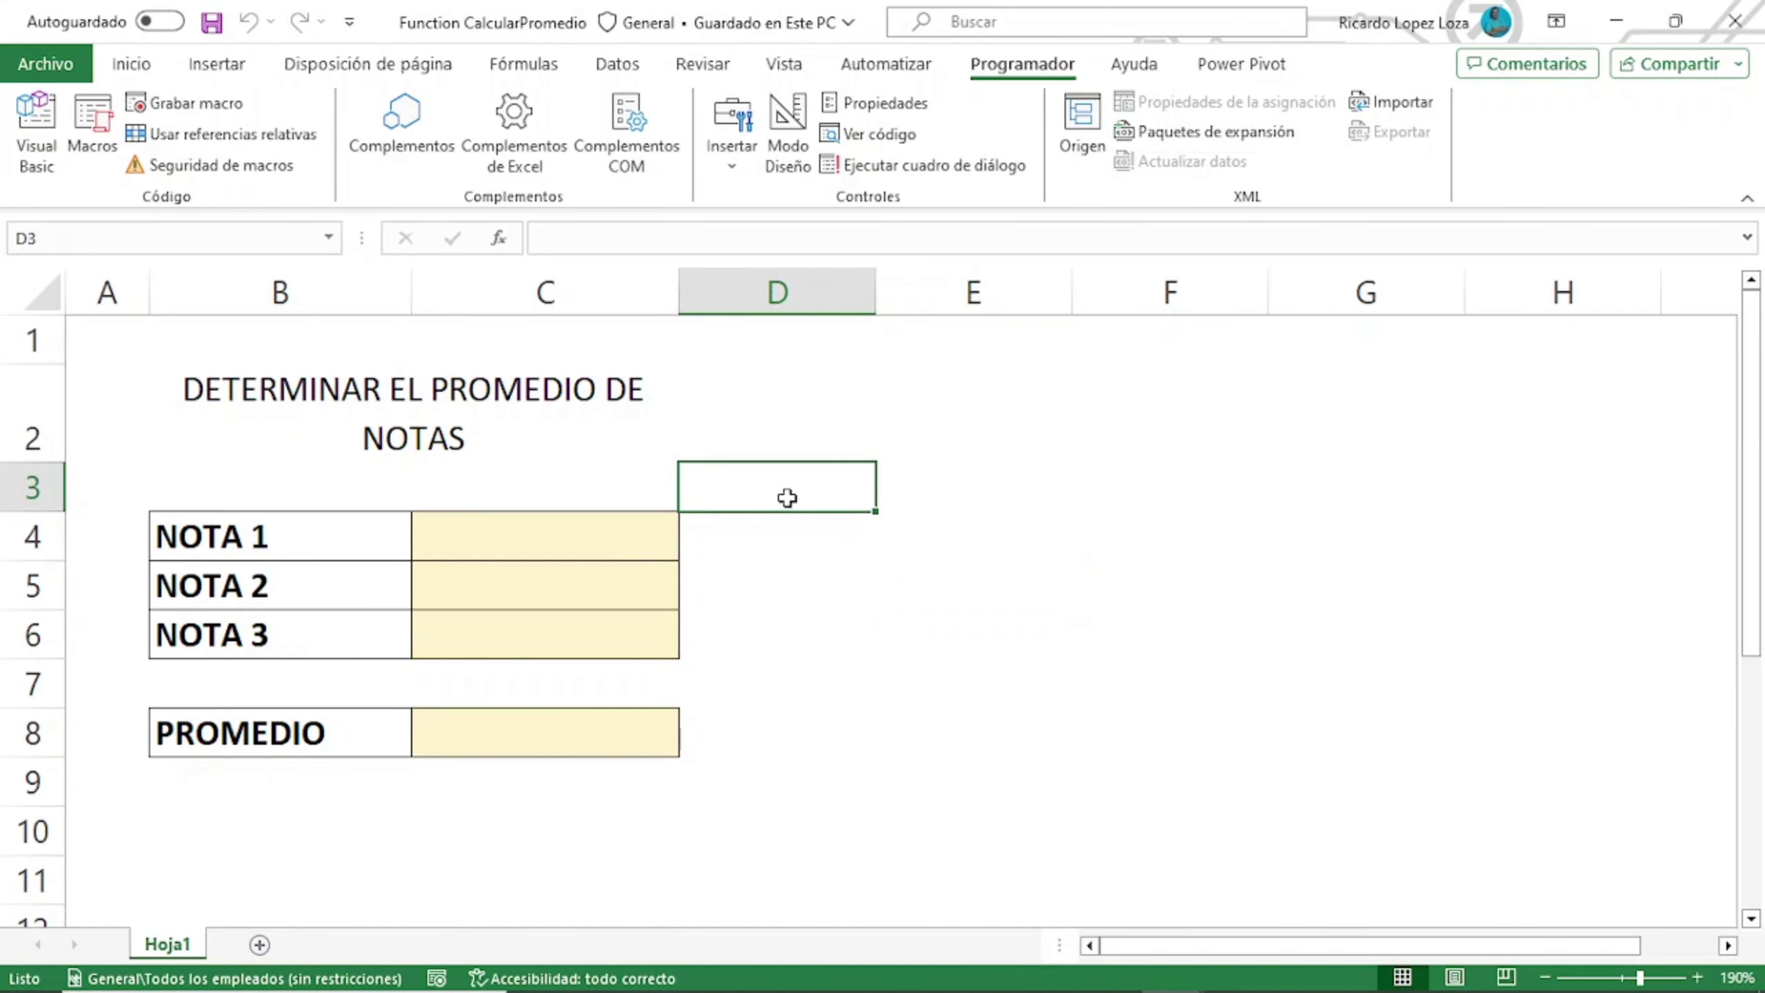
Enter grades 18, 15 and 12 into C4, C5 and C6, then select C8.
click(653, 537)
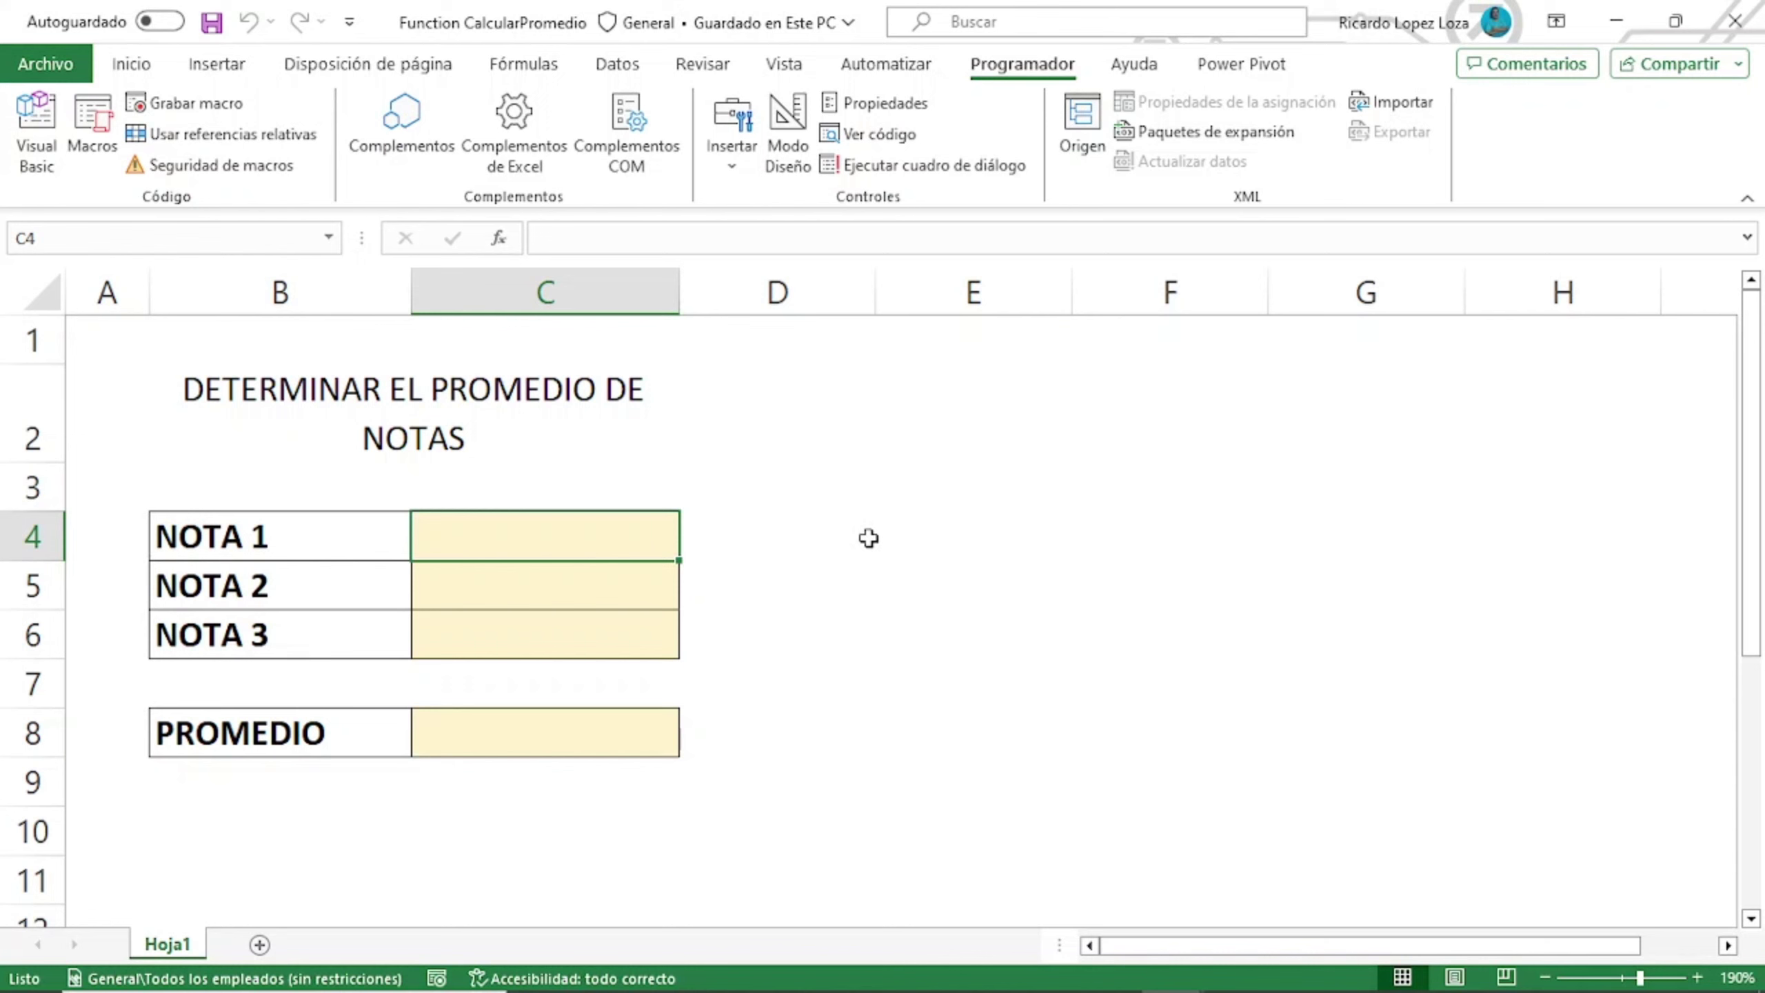
text(18)
key(Return)
text(15)
key(Return)
text(1)
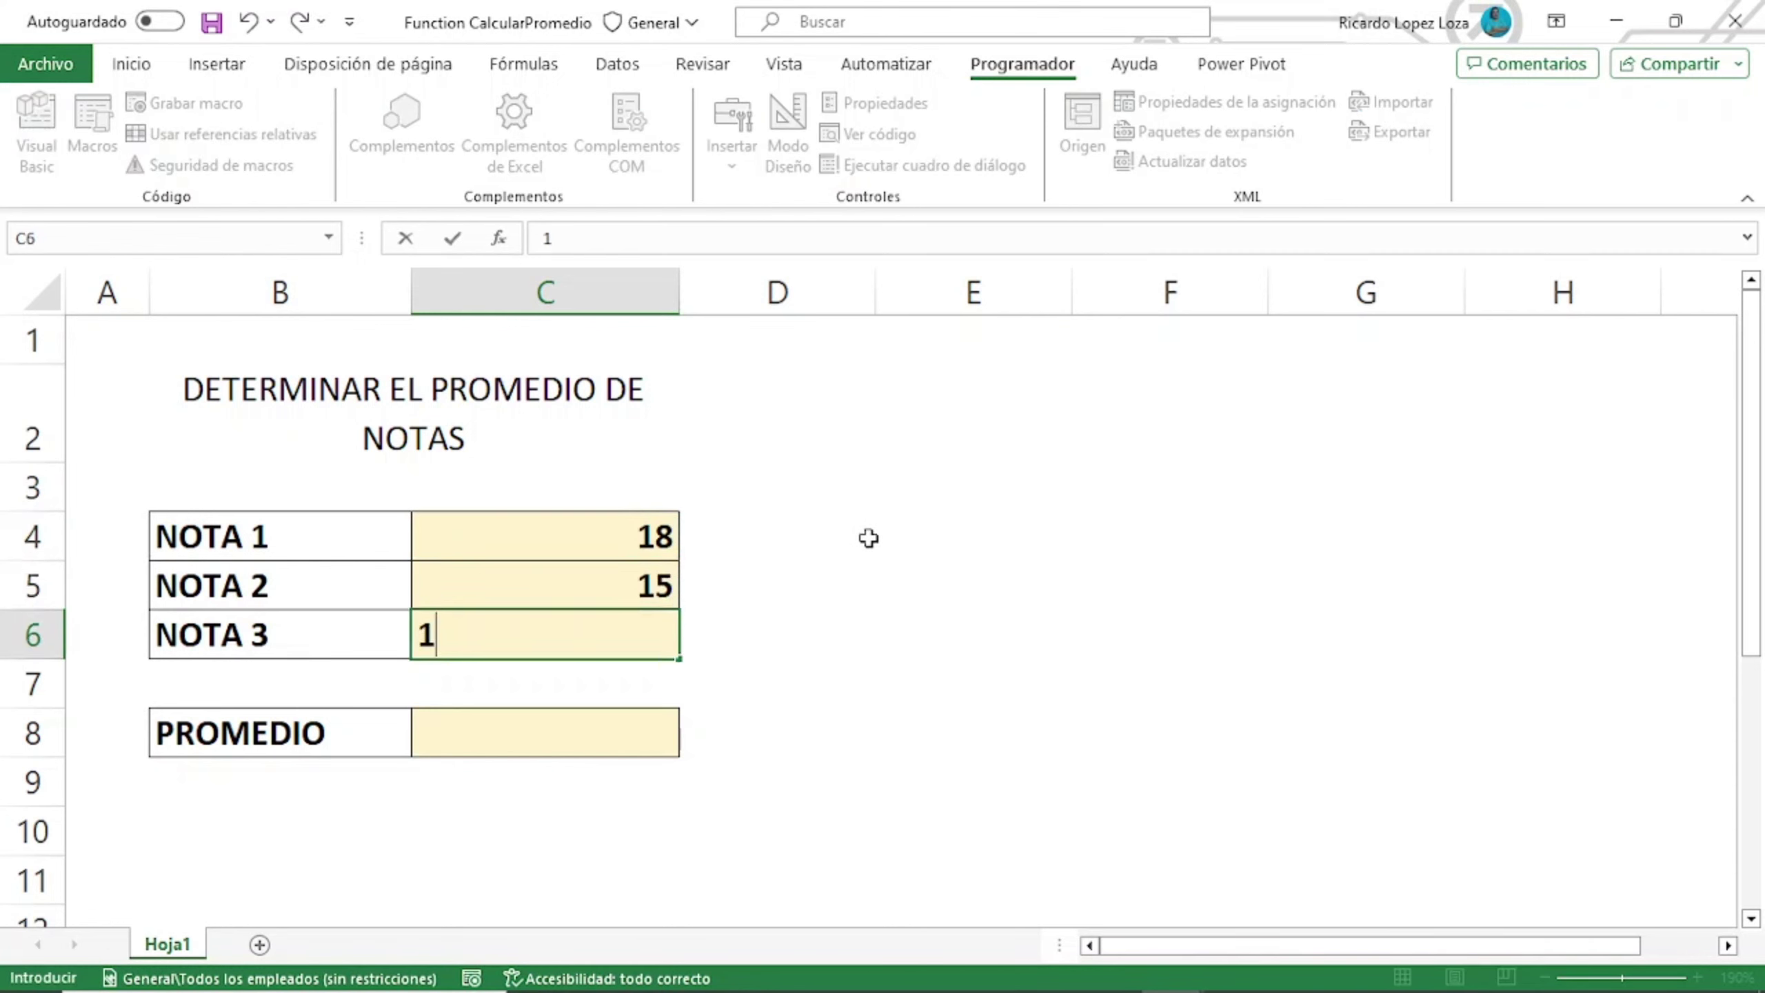
text(2)
key(Return)
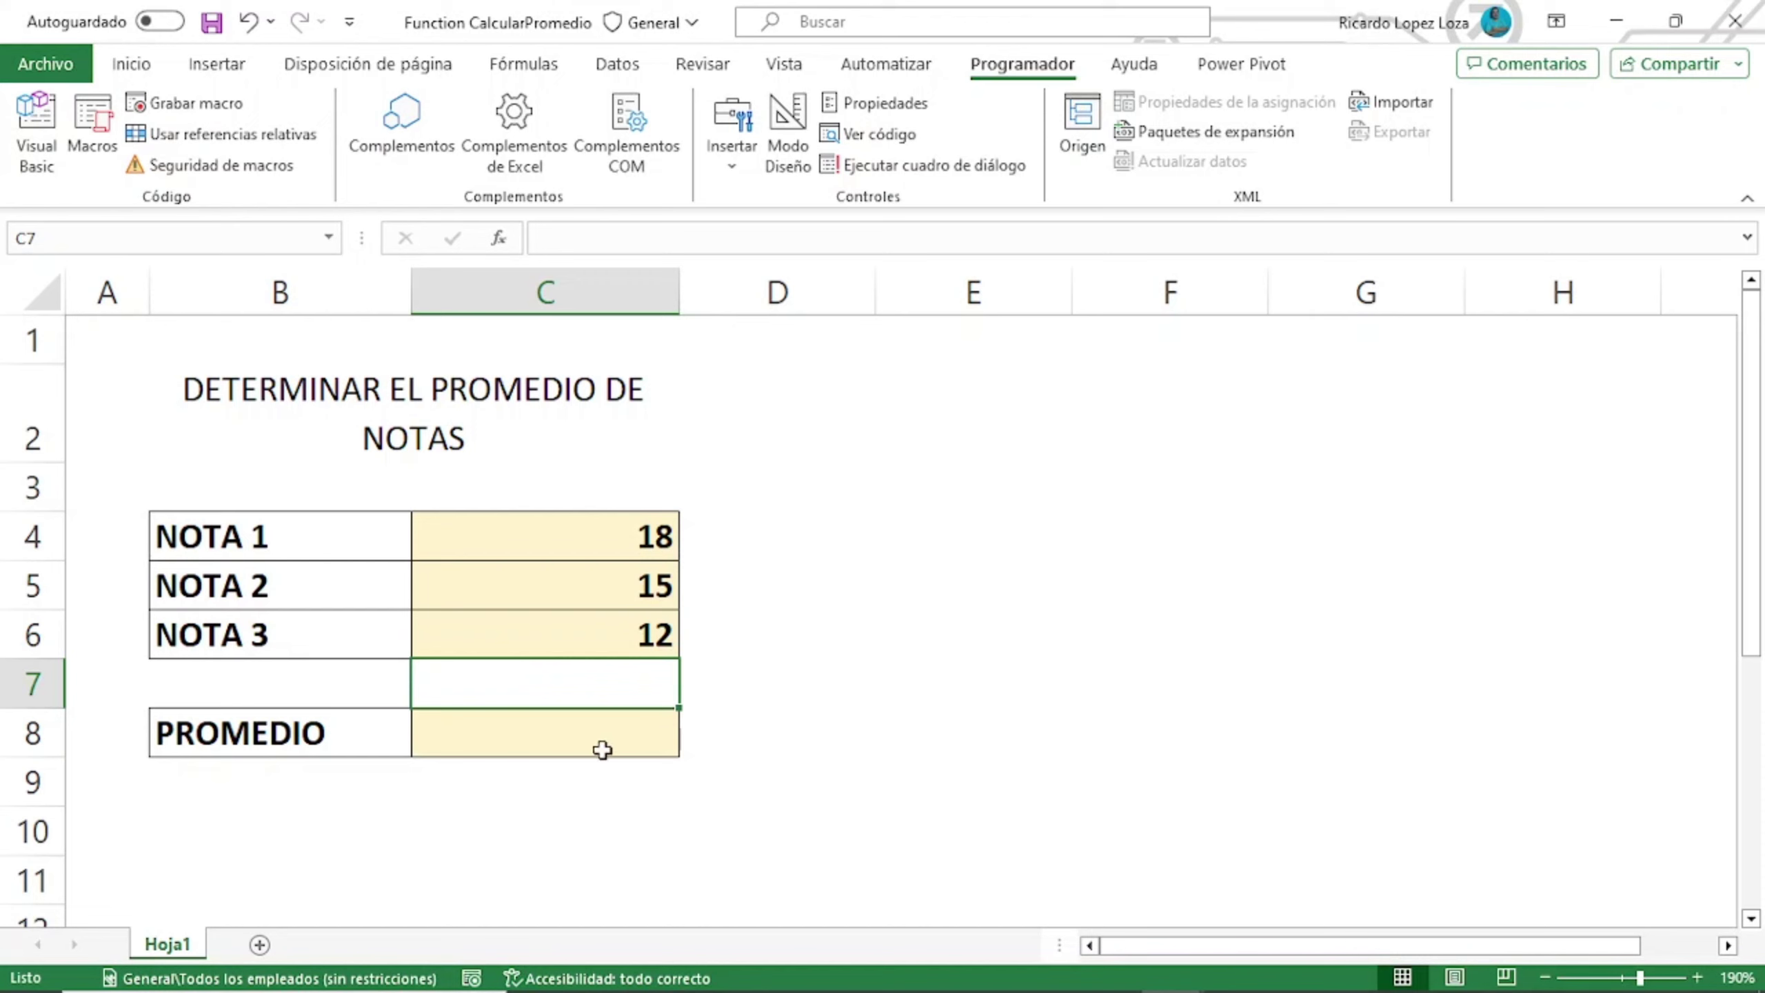
click(610, 739)
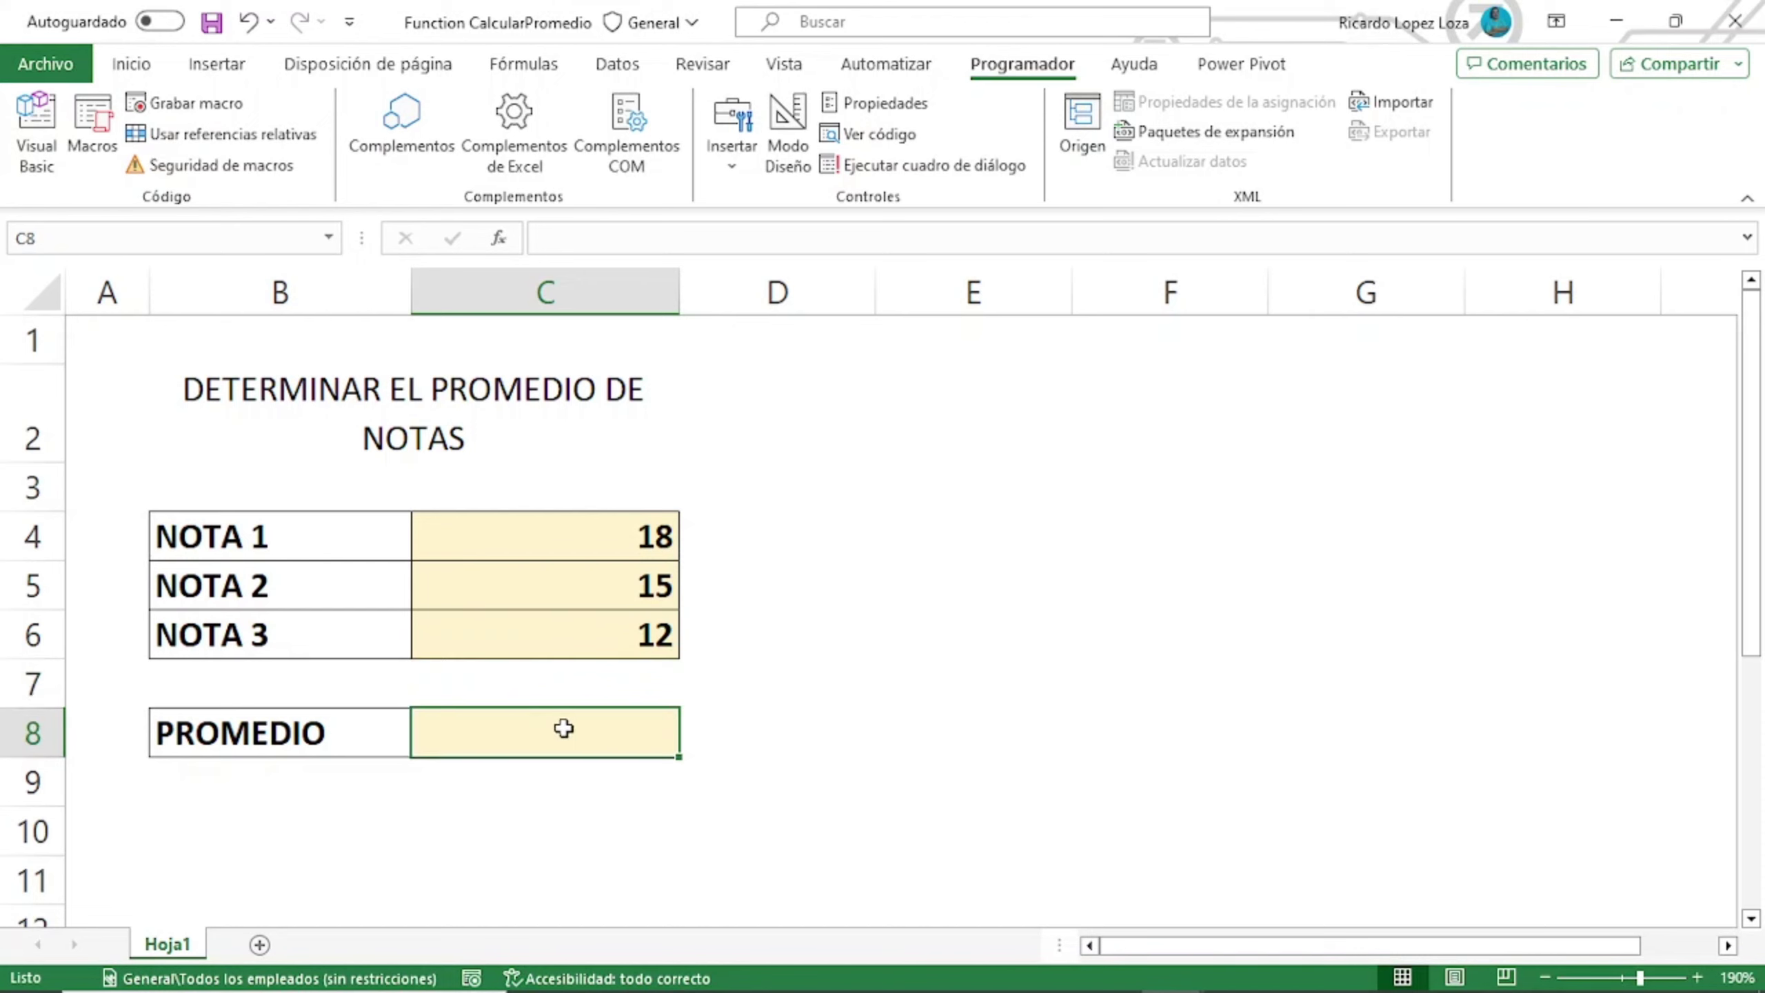
Insert the user-defined function CalcularPromedio into C8.
click(499, 239)
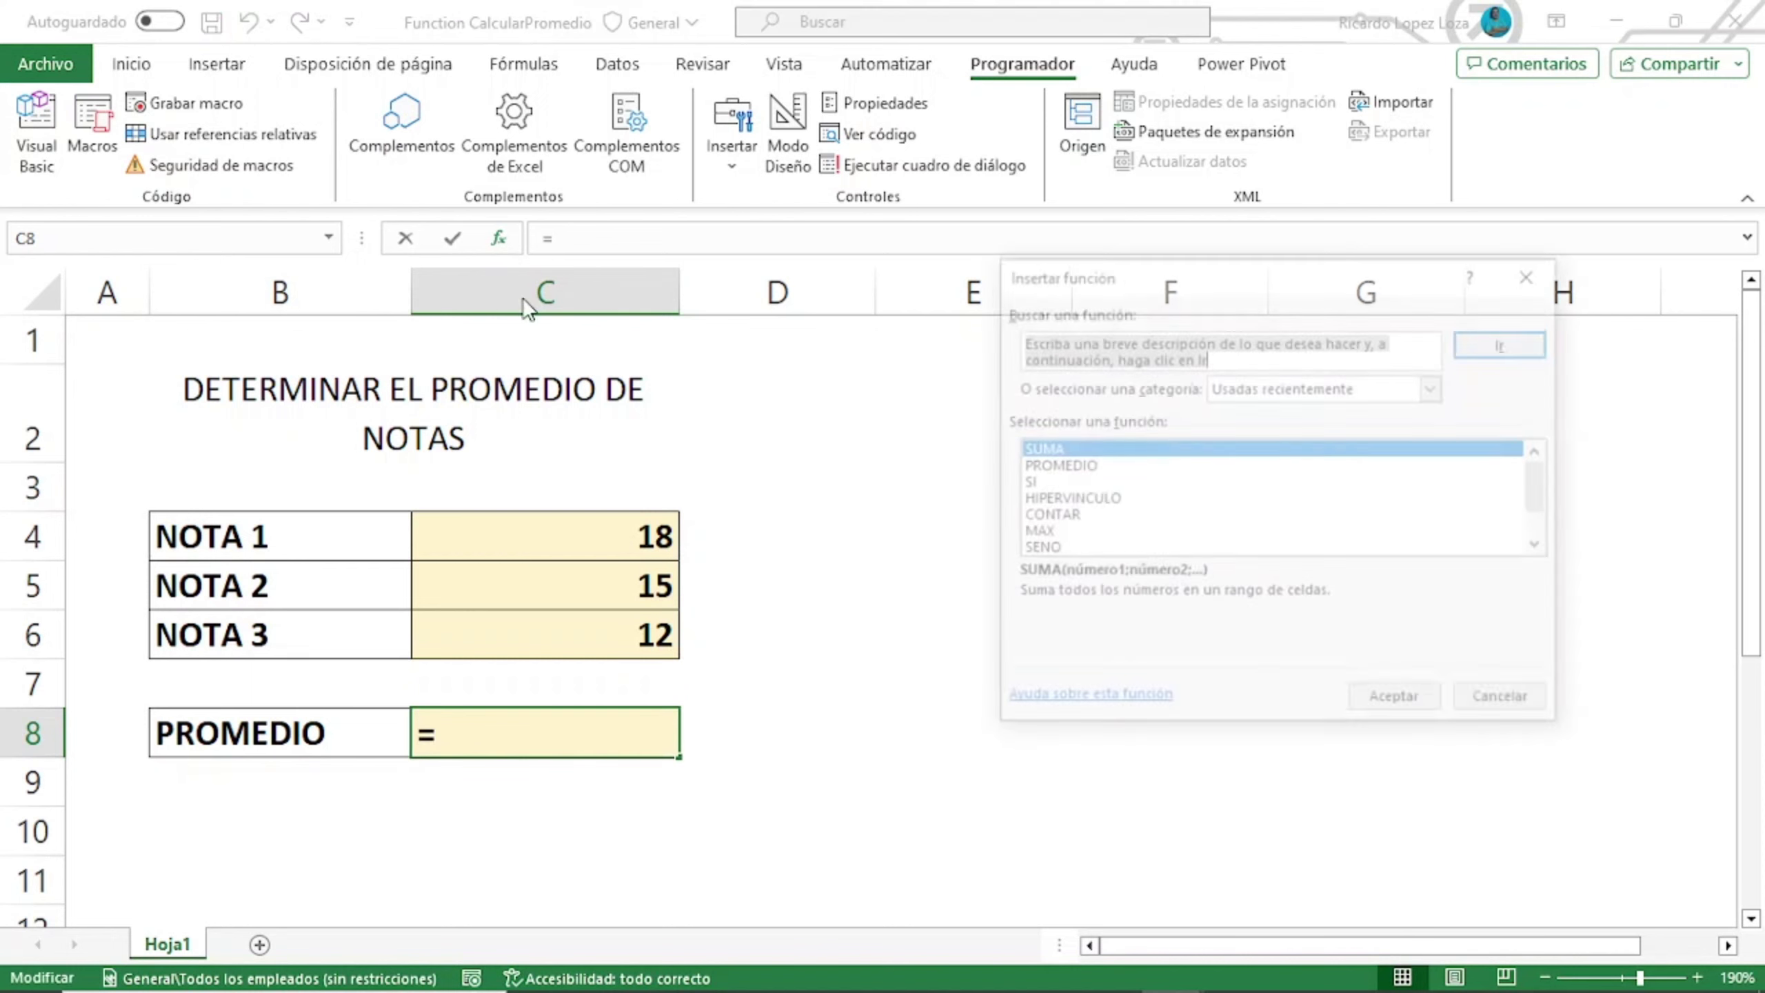
drag(1304, 279, 1253, 280)
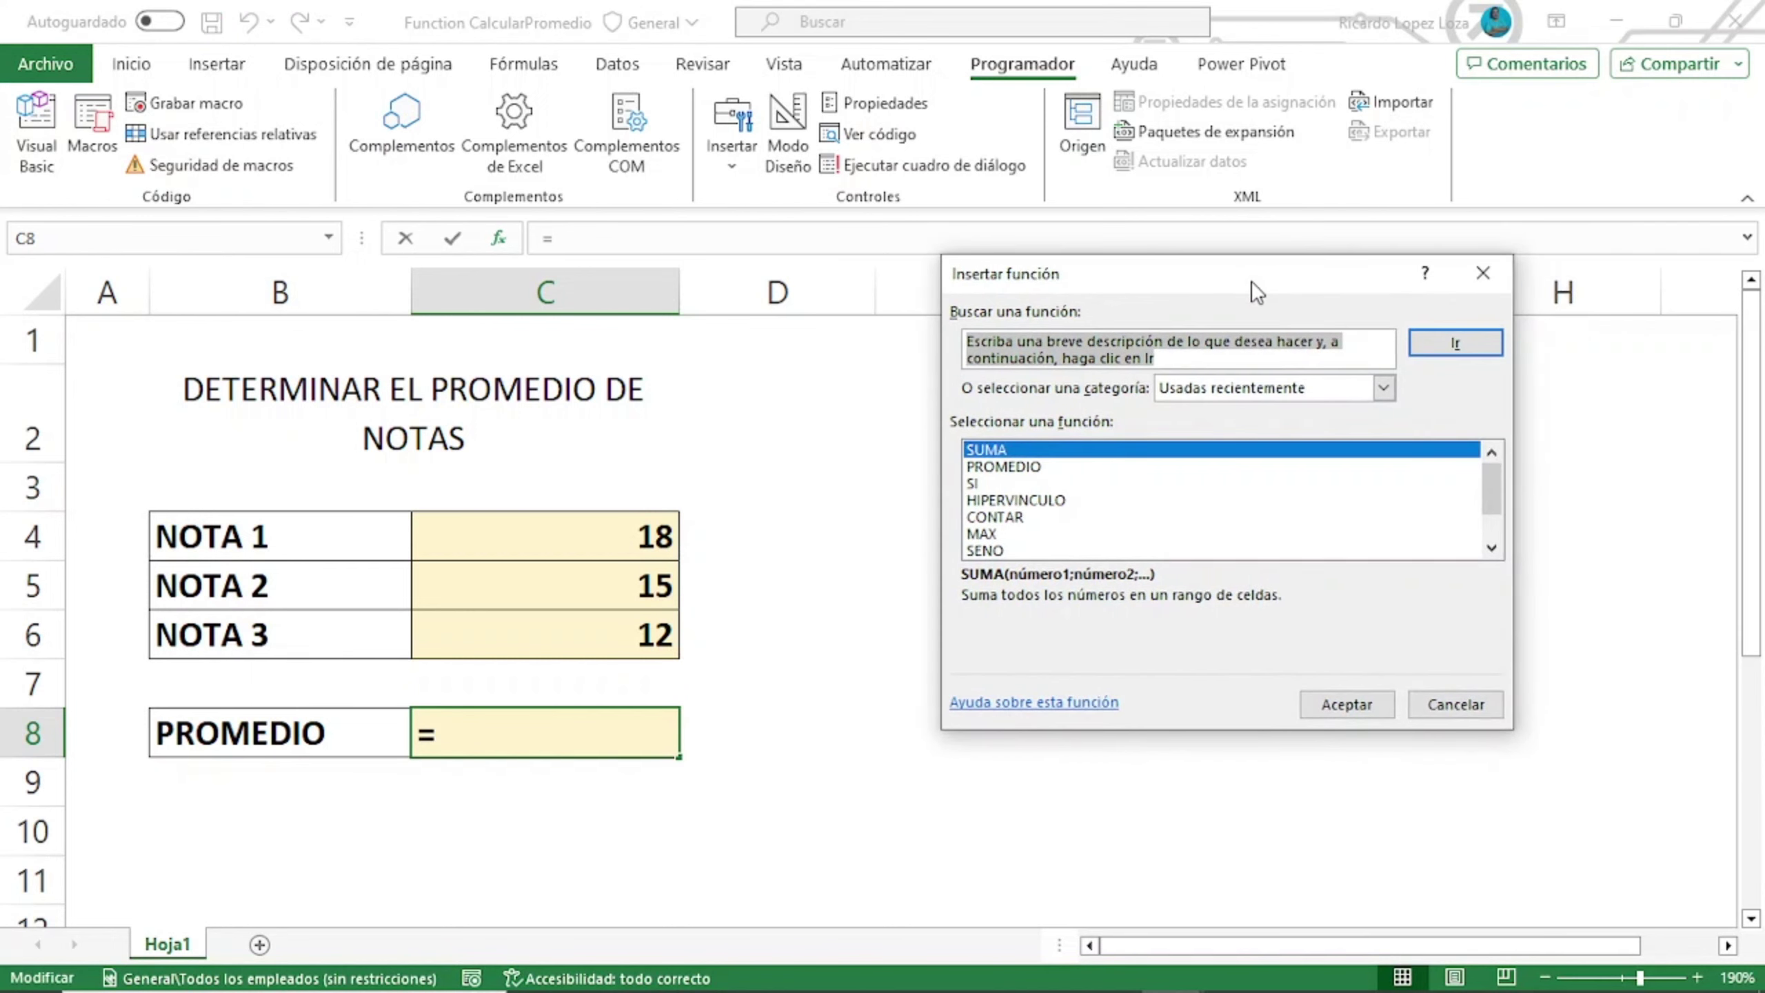
click(1383, 388)
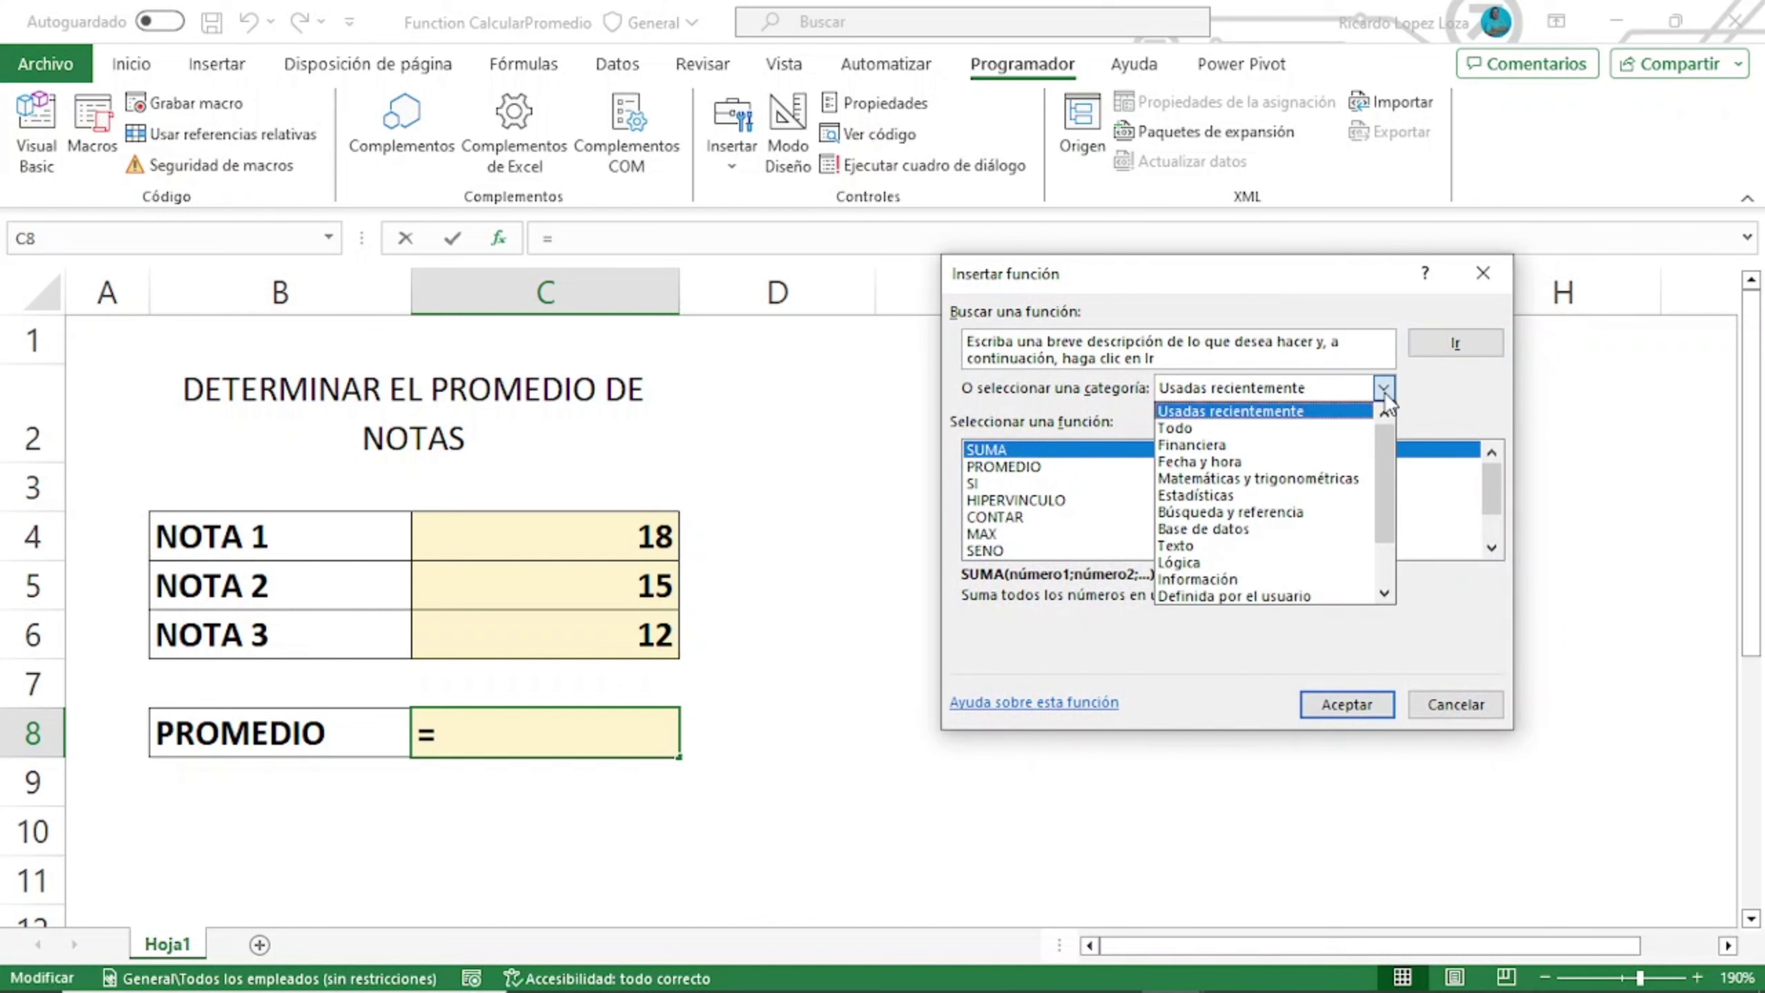
click(1302, 594)
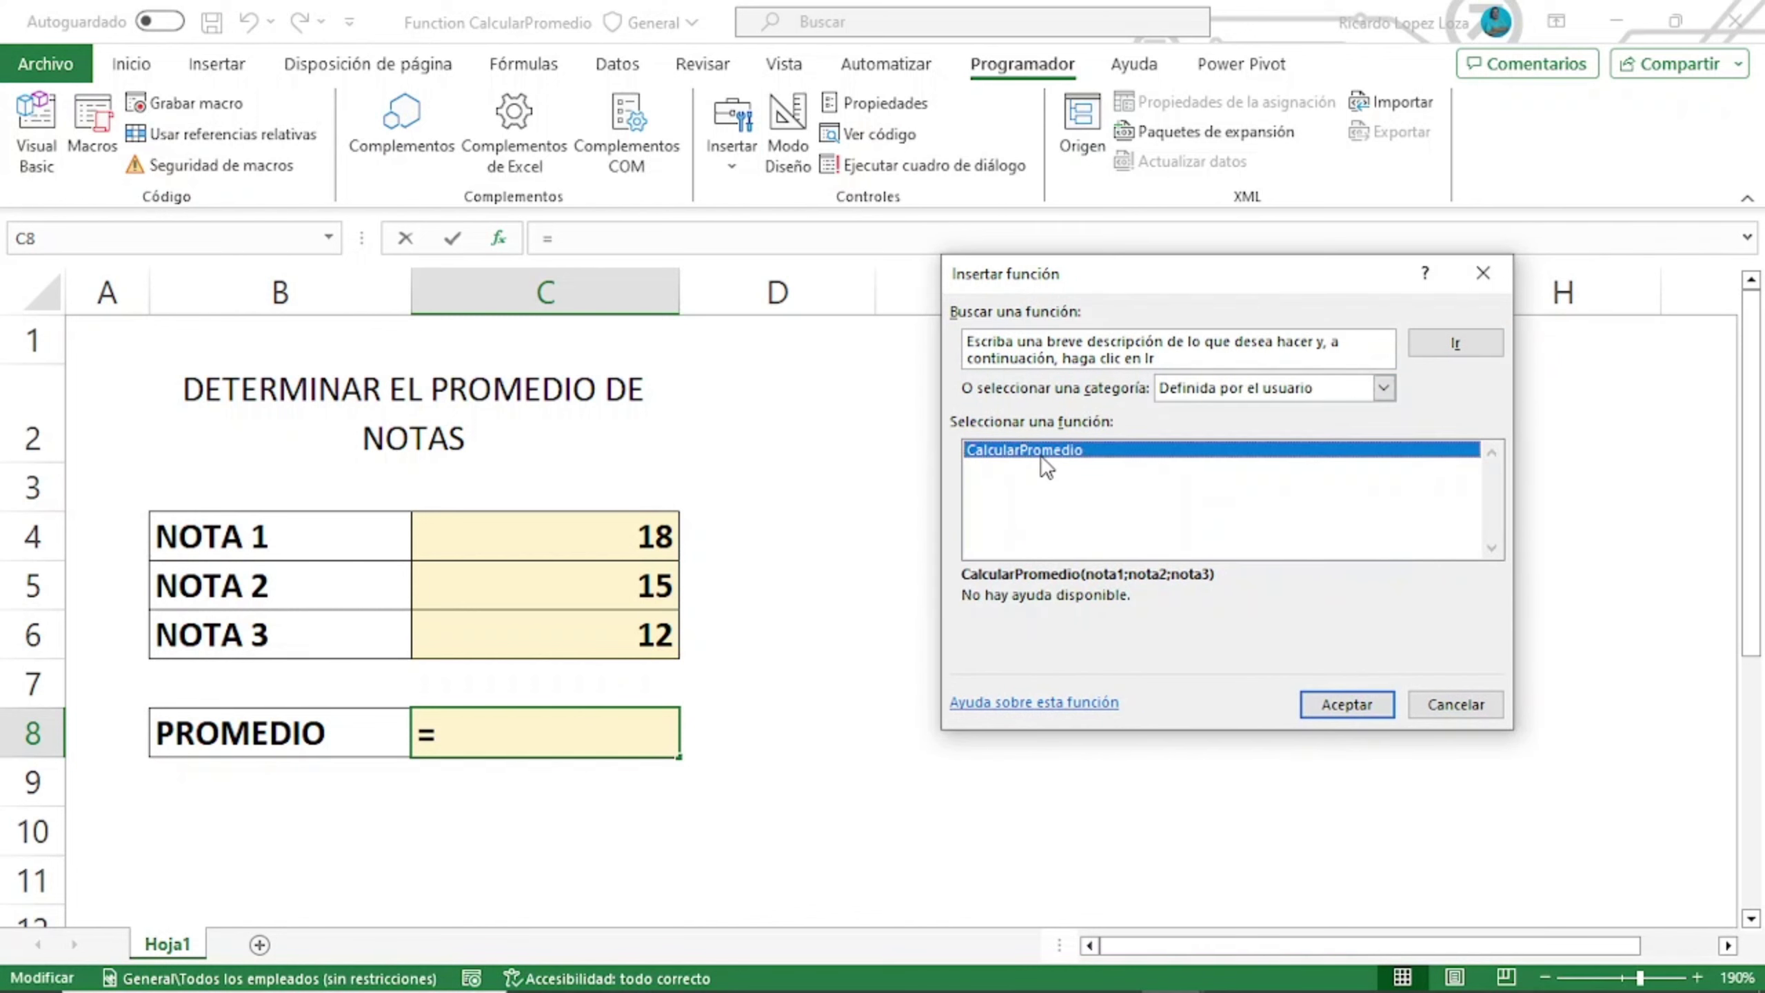
click(1349, 704)
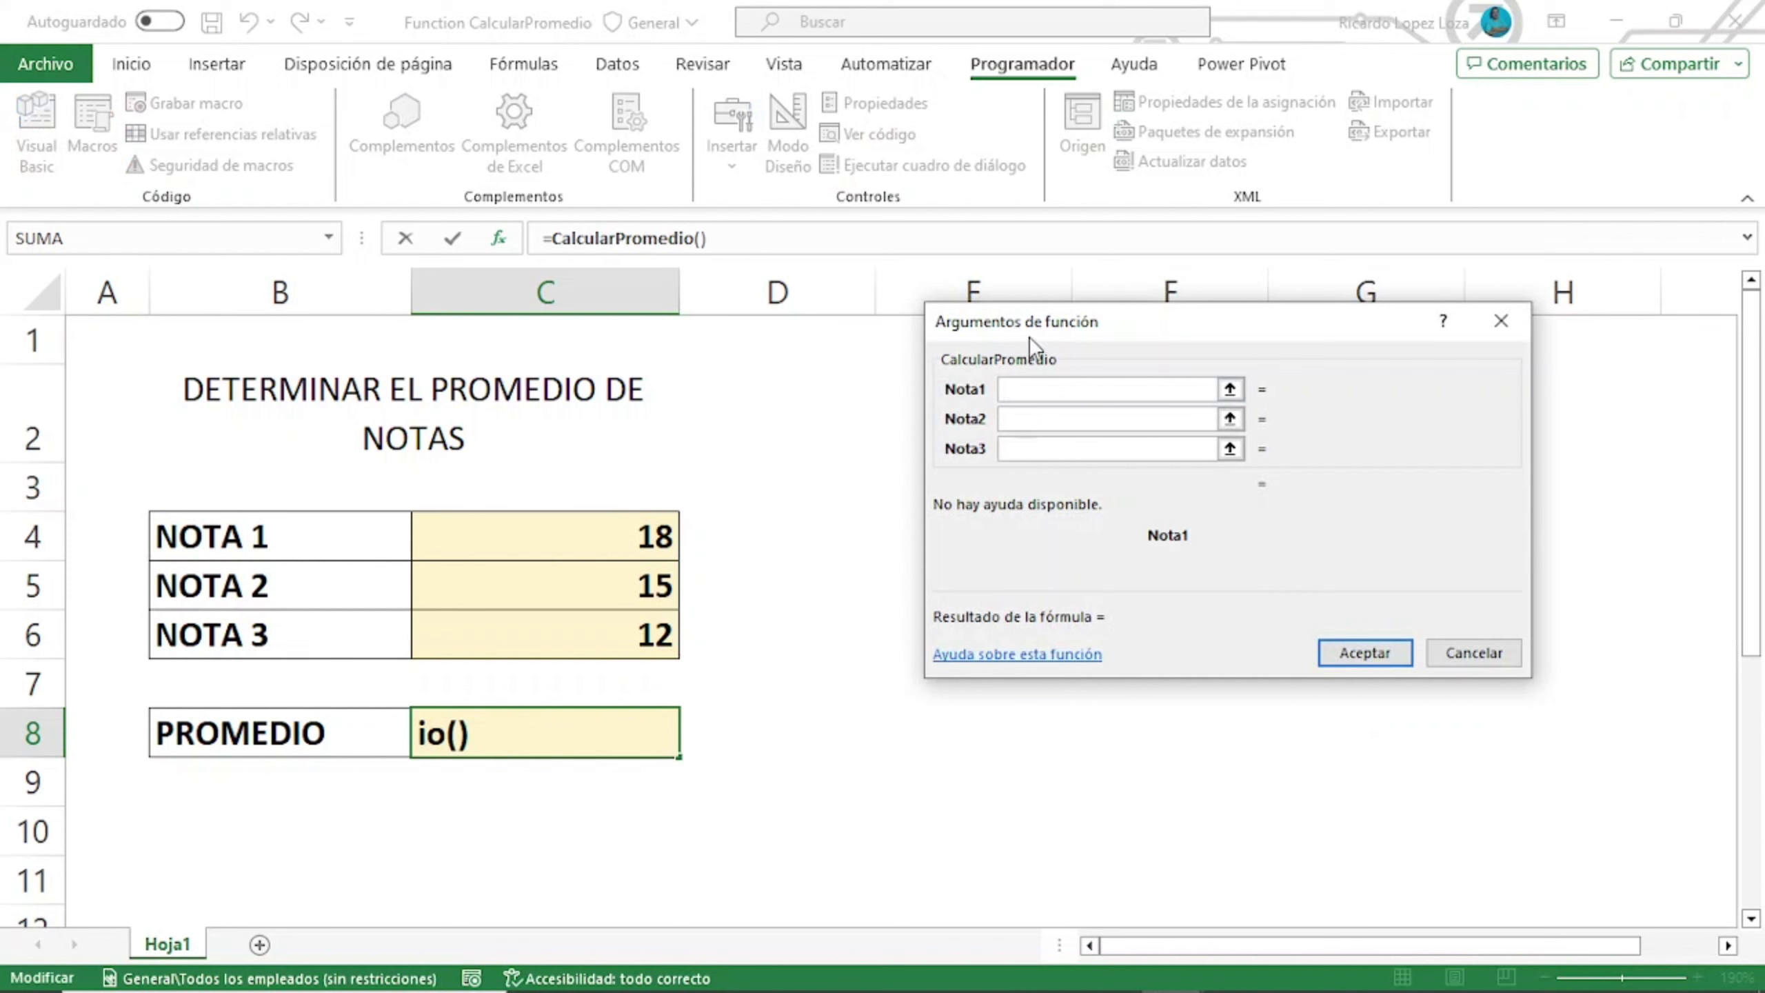
Use C4, C5 and C6 as Nota1–Nota3 and confirm, so C8 shows 15.
drag(1019, 348, 998, 374)
click(605, 530)
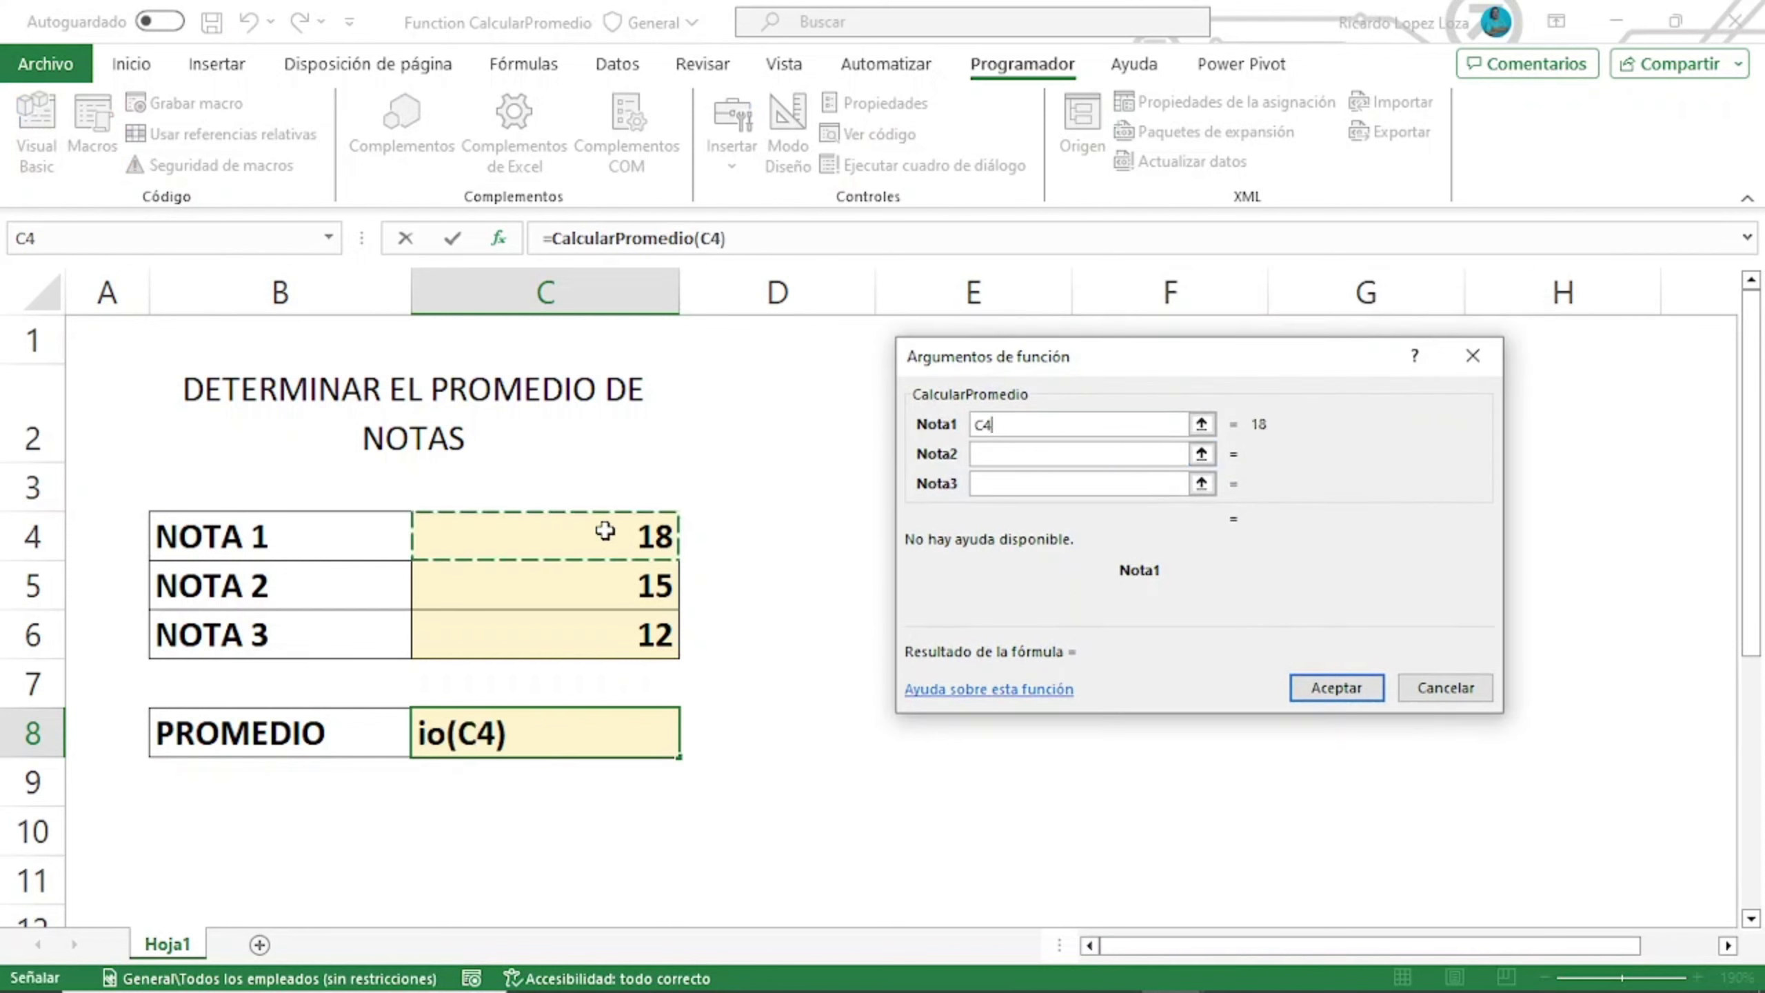
click(994, 451)
click(646, 586)
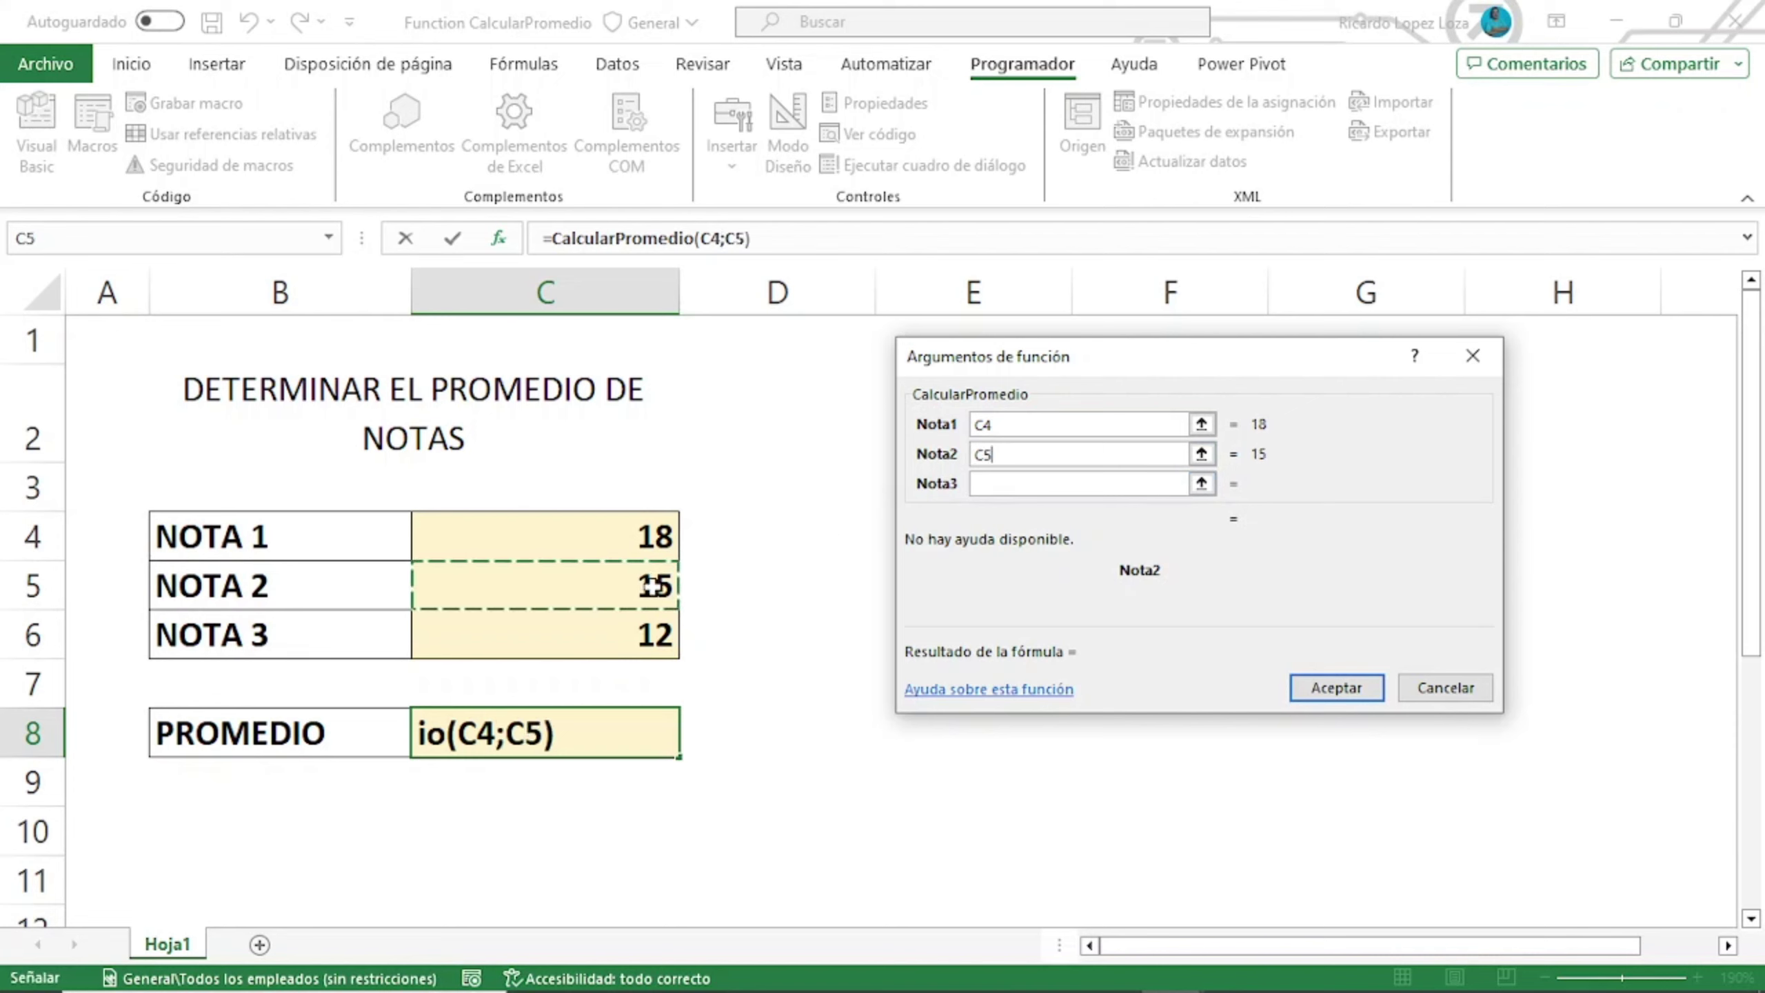
click(1003, 490)
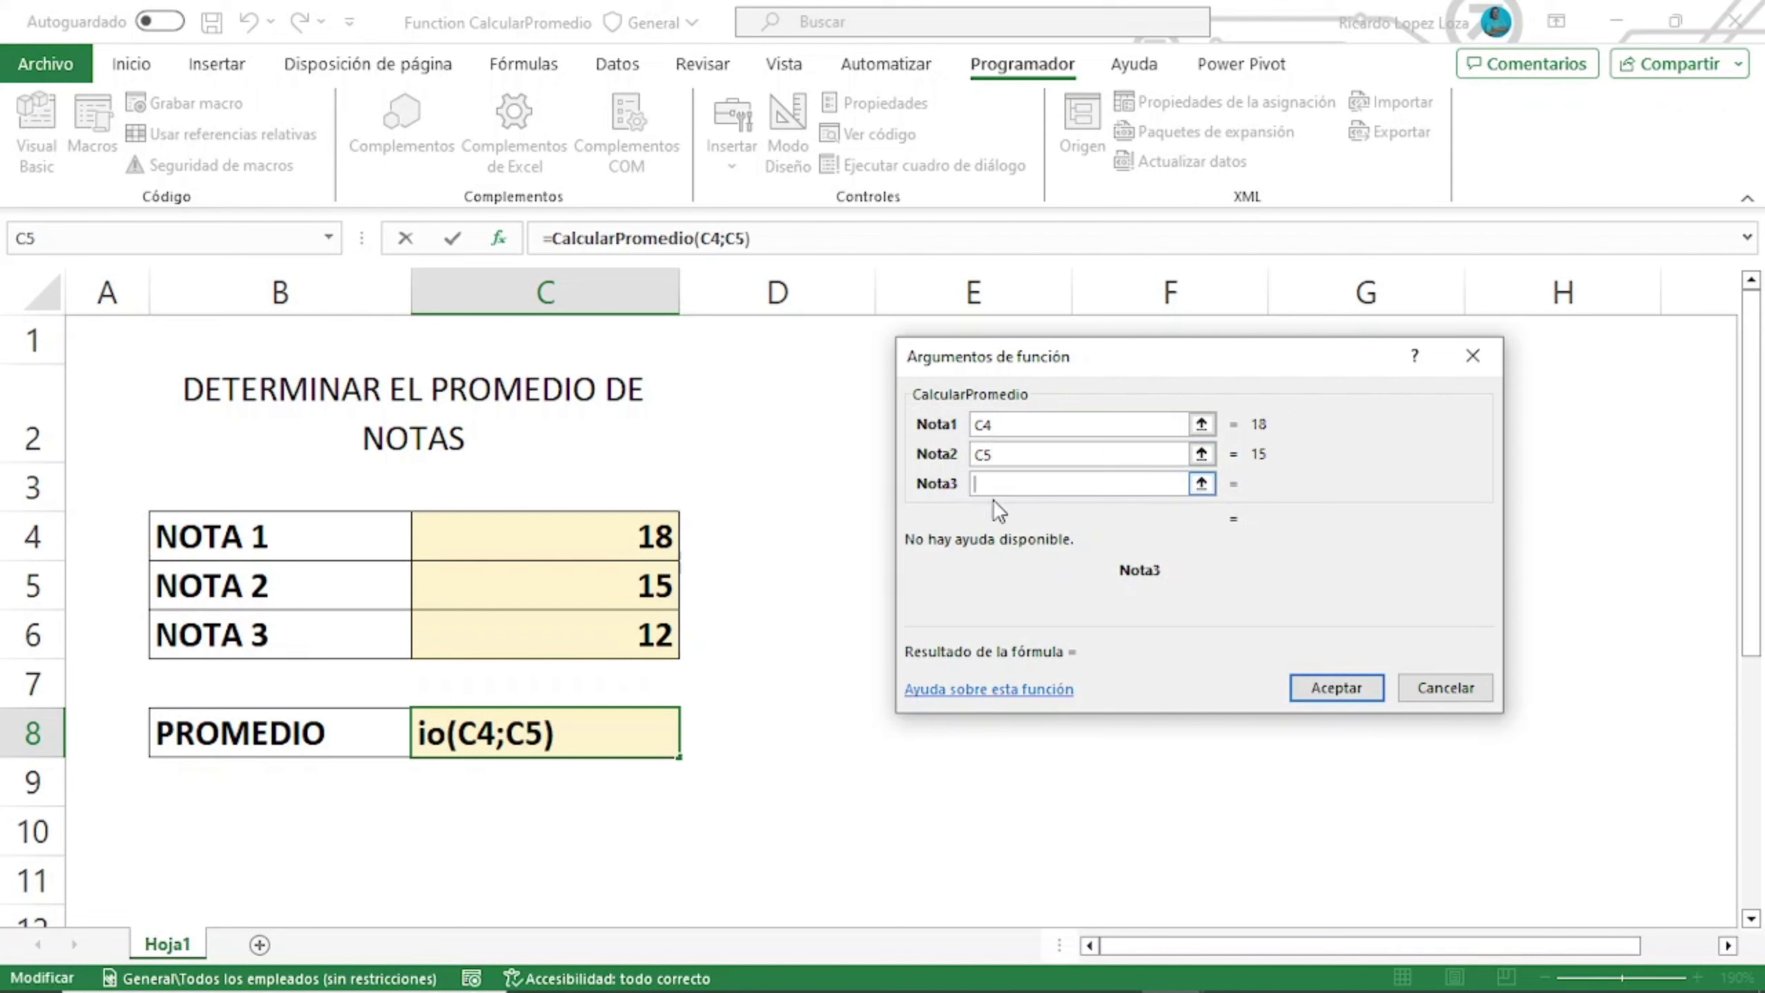
click(638, 635)
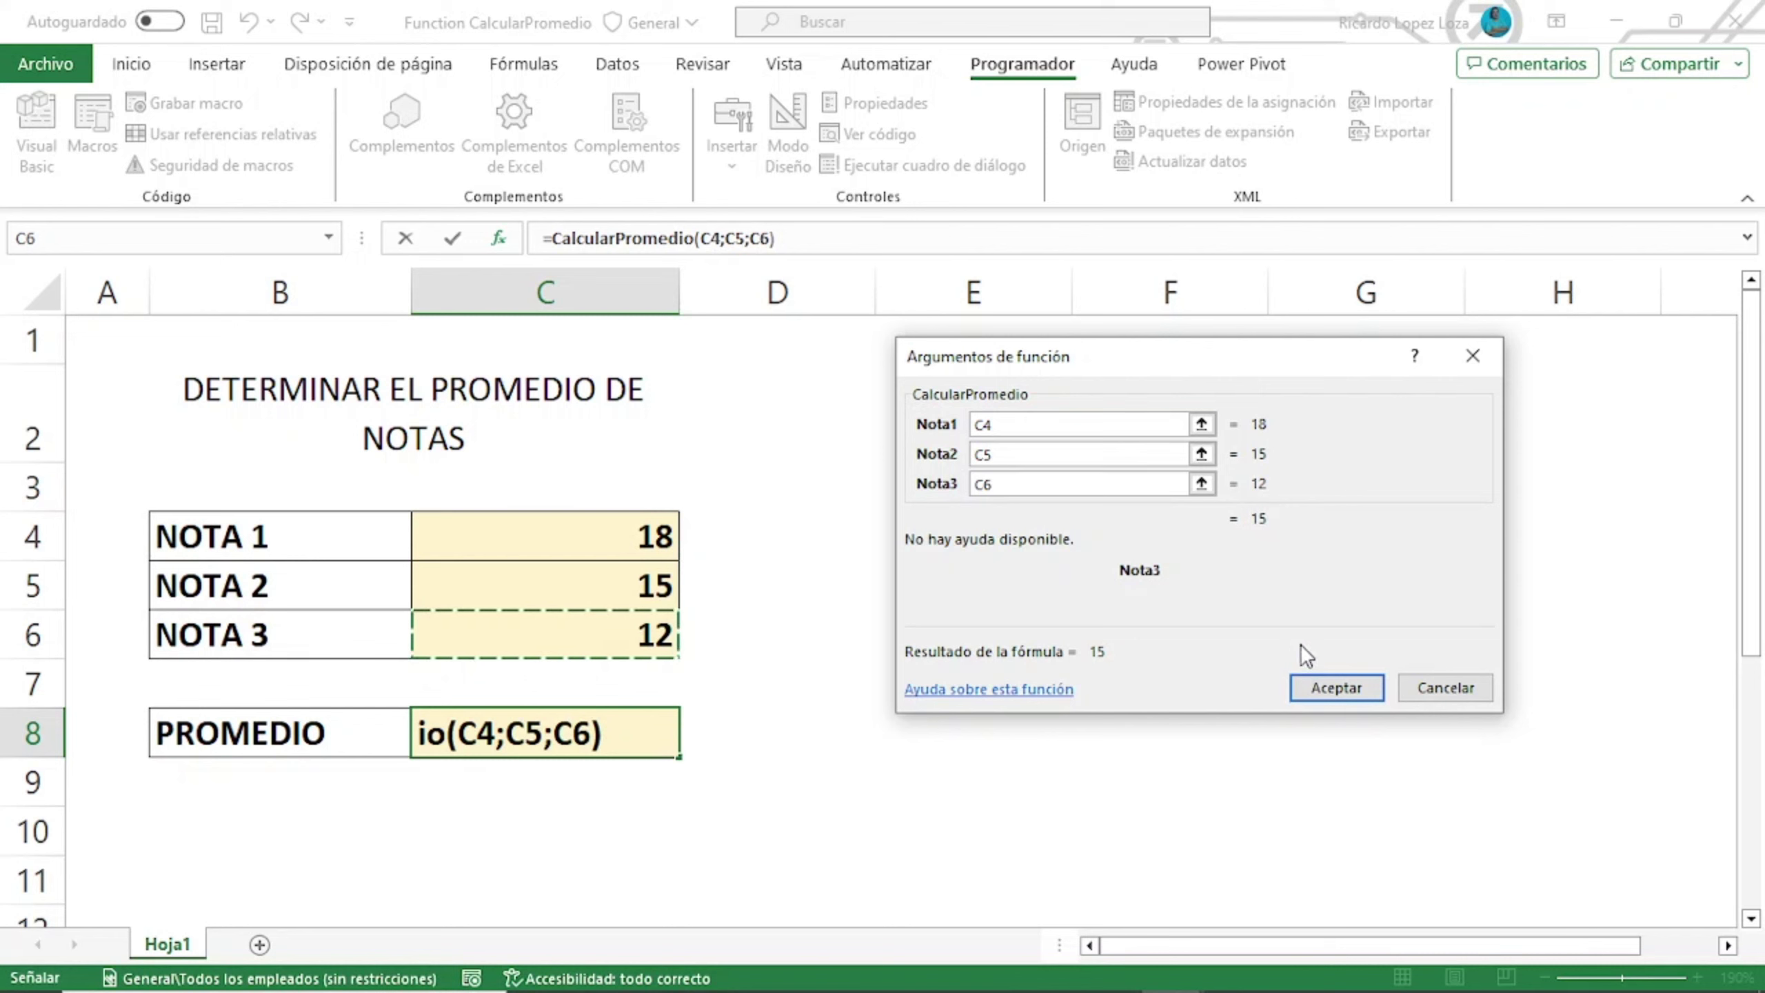
click(1327, 686)
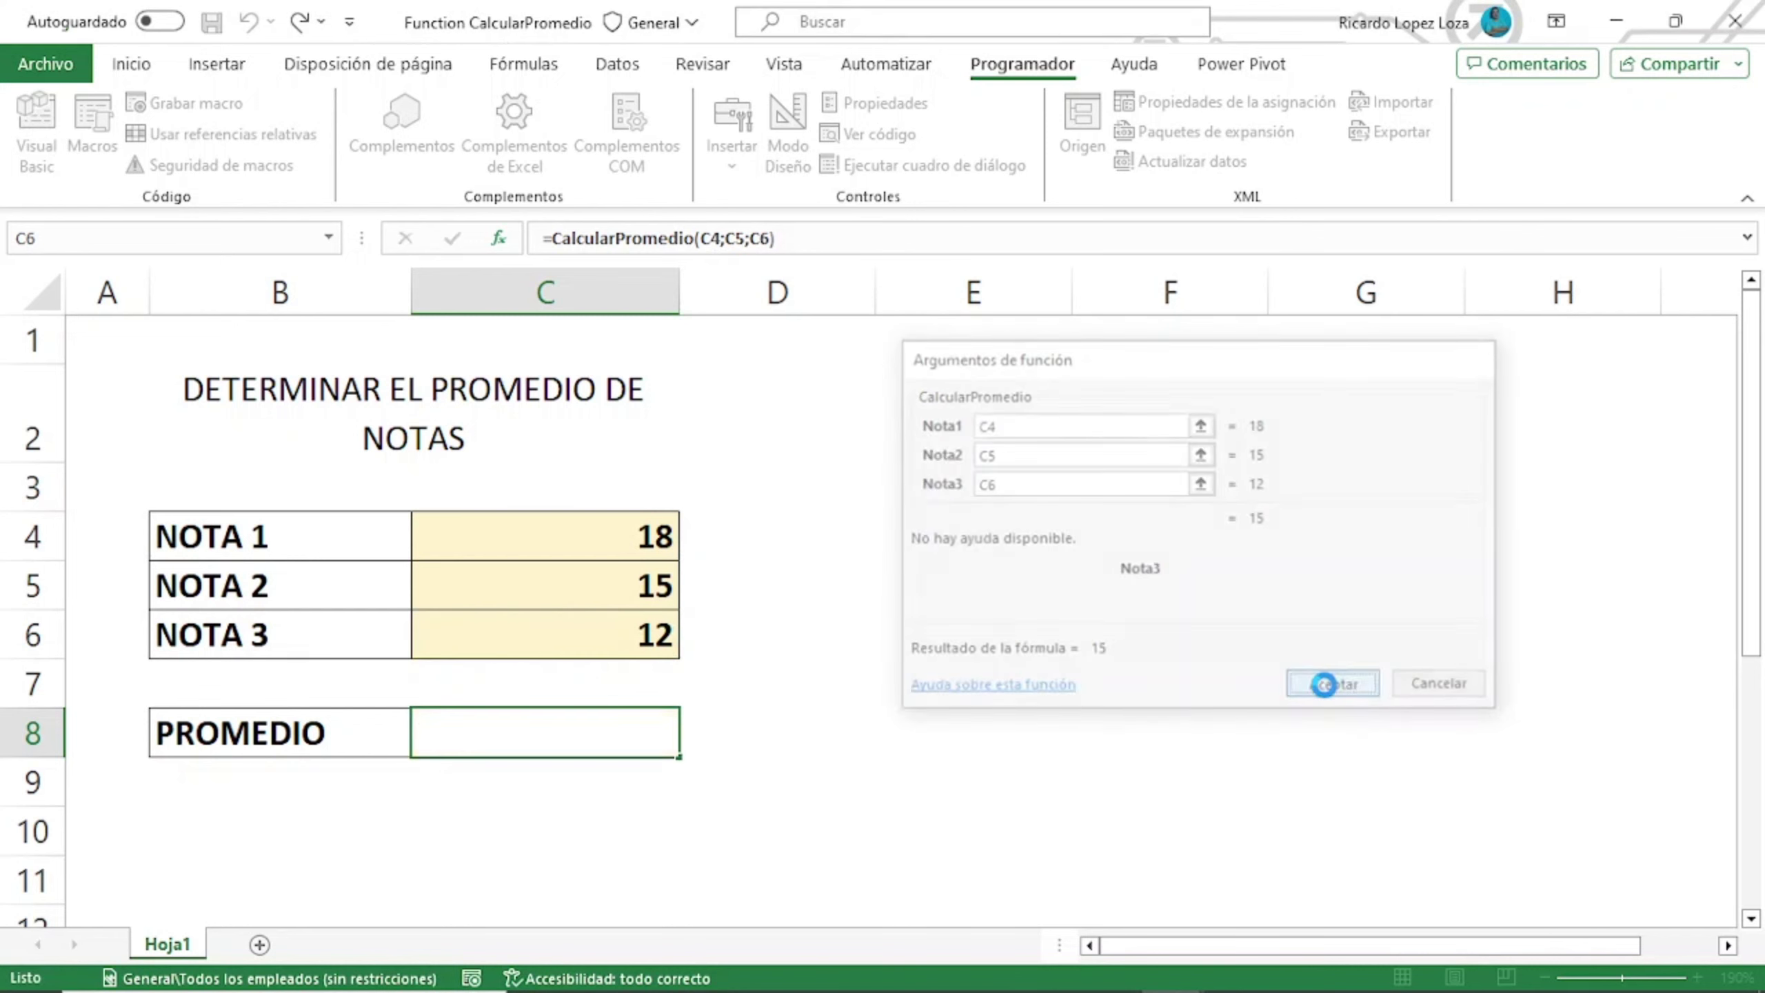
Check C8's formula =CalcularPromedio(C4;C5;C6) without changing it.
double_click(602, 732)
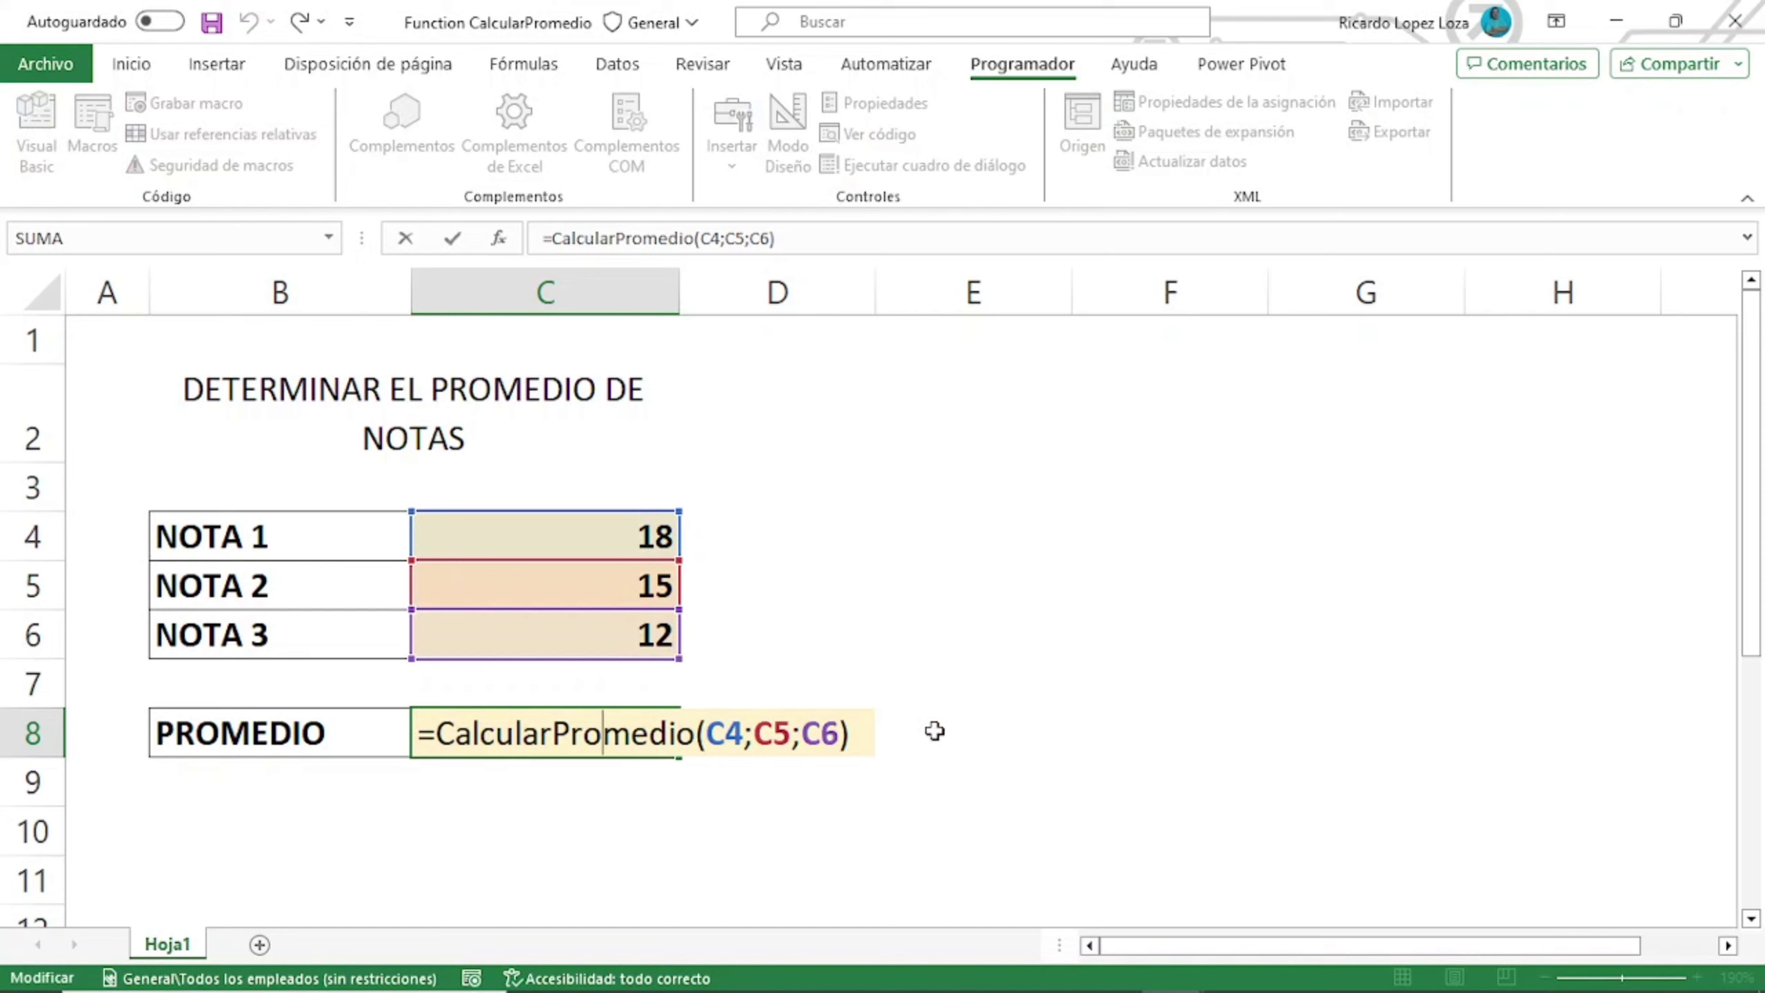
key(Return)
click(932, 581)
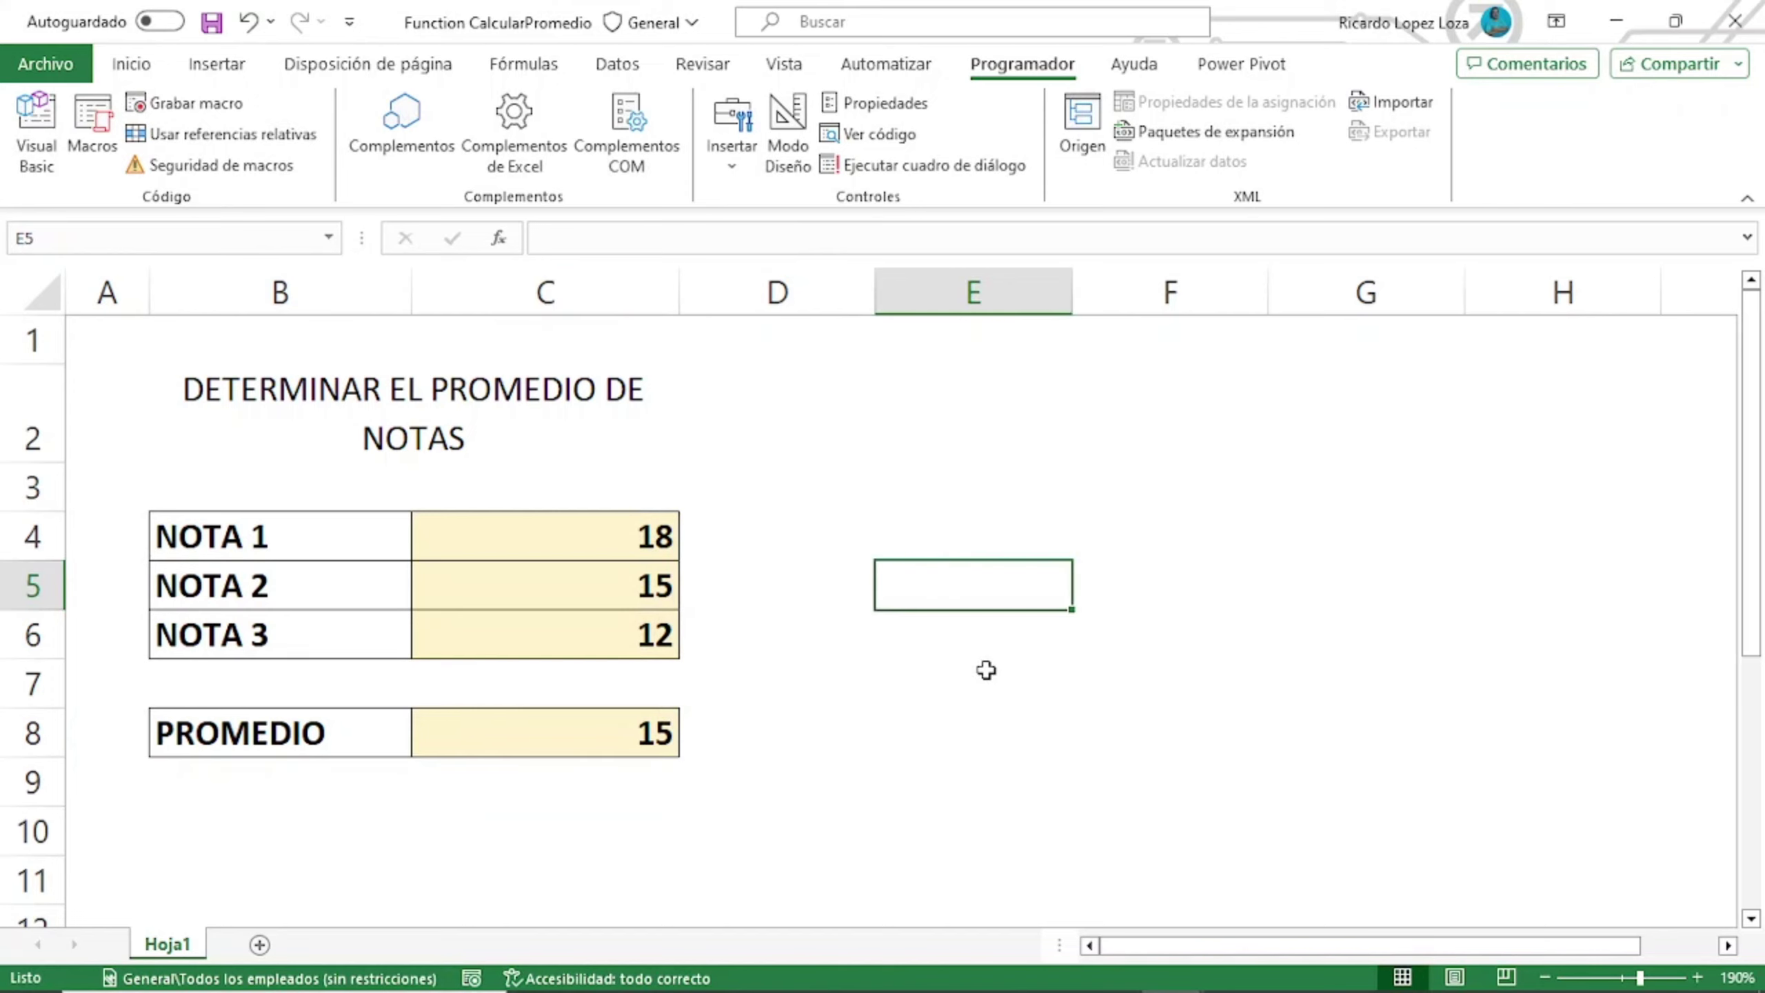